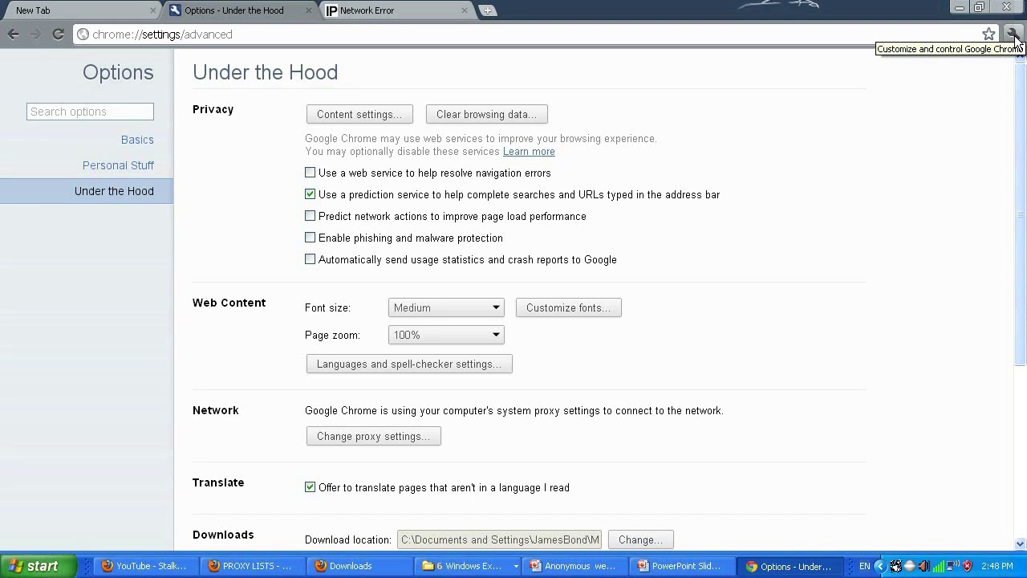
Go from Chrome's settings to the system LAN proxy settings.
click(1015, 36)
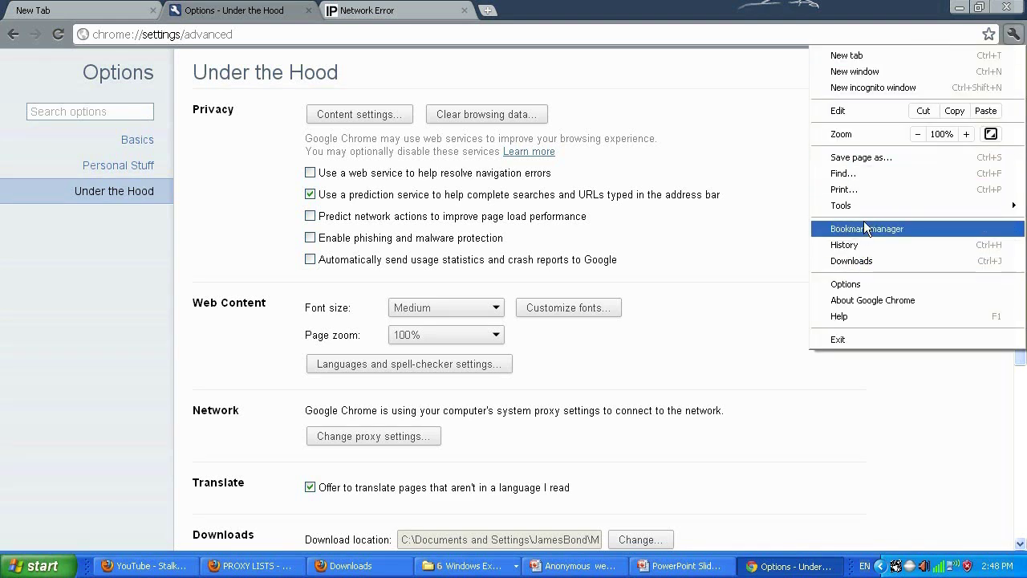
click(851, 285)
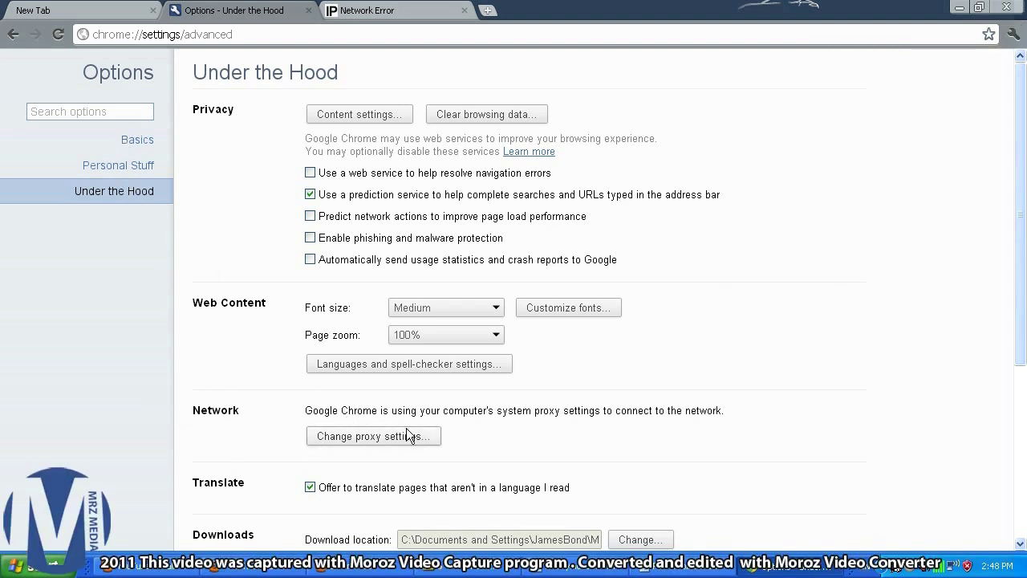
click(383, 438)
click(324, 391)
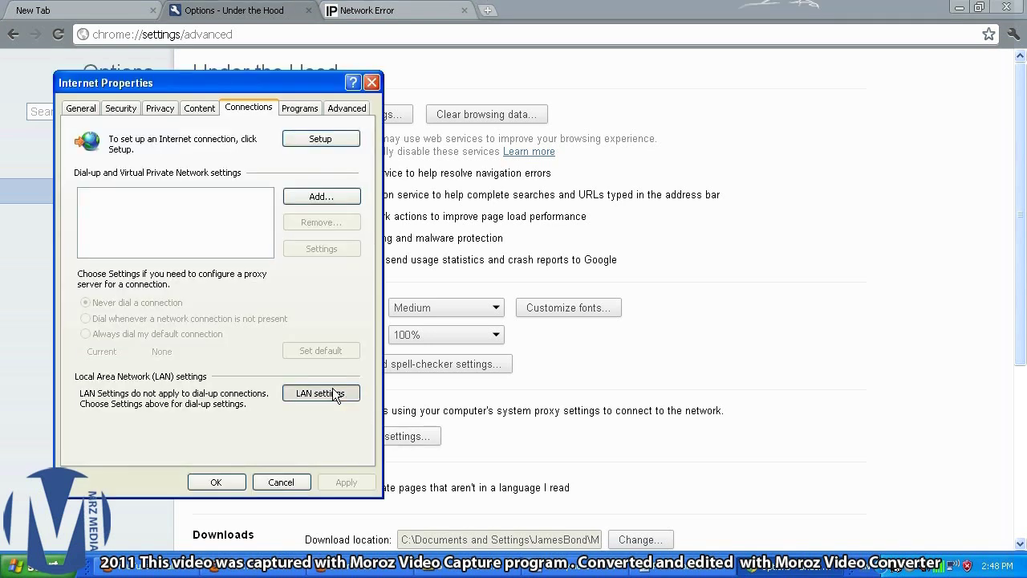
Set the LAN proxy to the pasted address 44.99.77 with port 3128 and save it.
double_click(194, 285)
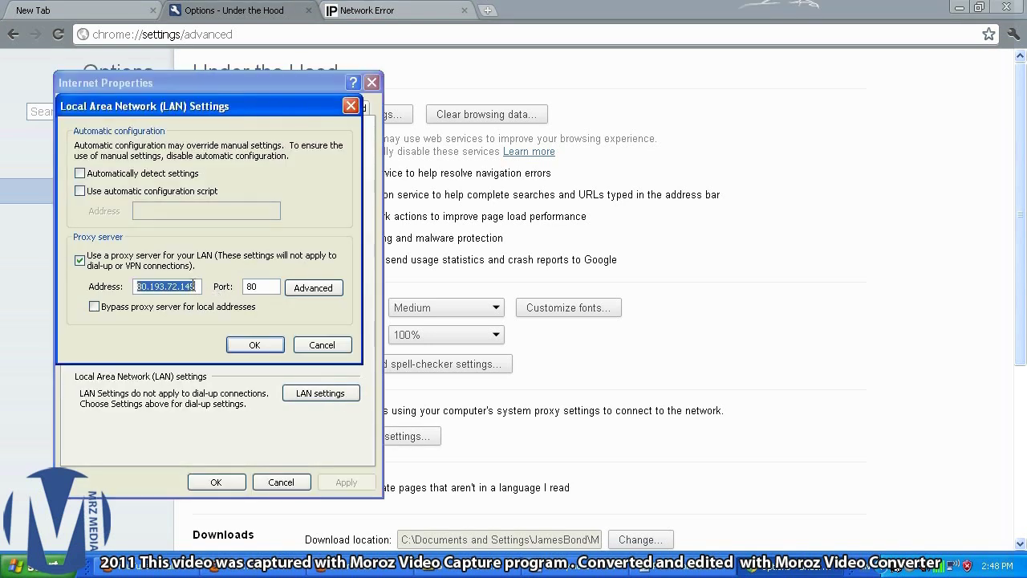
text(44.99.77:3128)
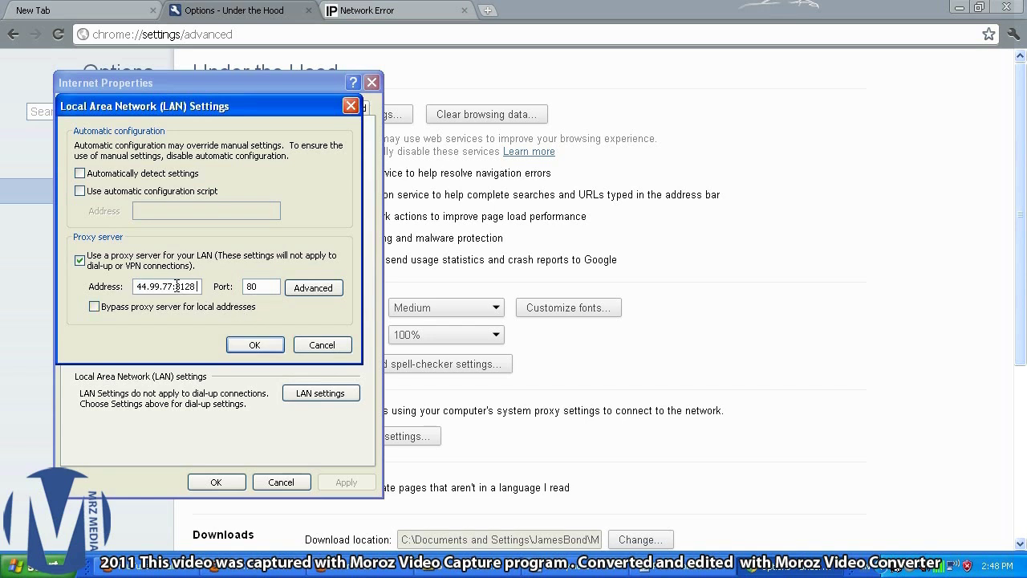
drag(215, 287, 171, 285)
key(BackSpace)
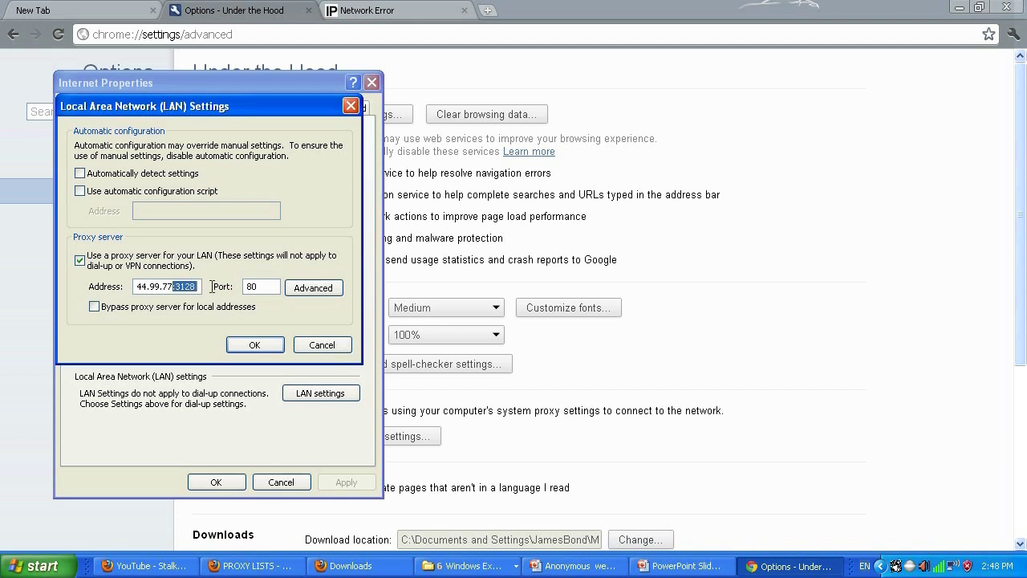
double_click(254, 286)
text(3128)
click(180, 285)
click(255, 345)
click(227, 480)
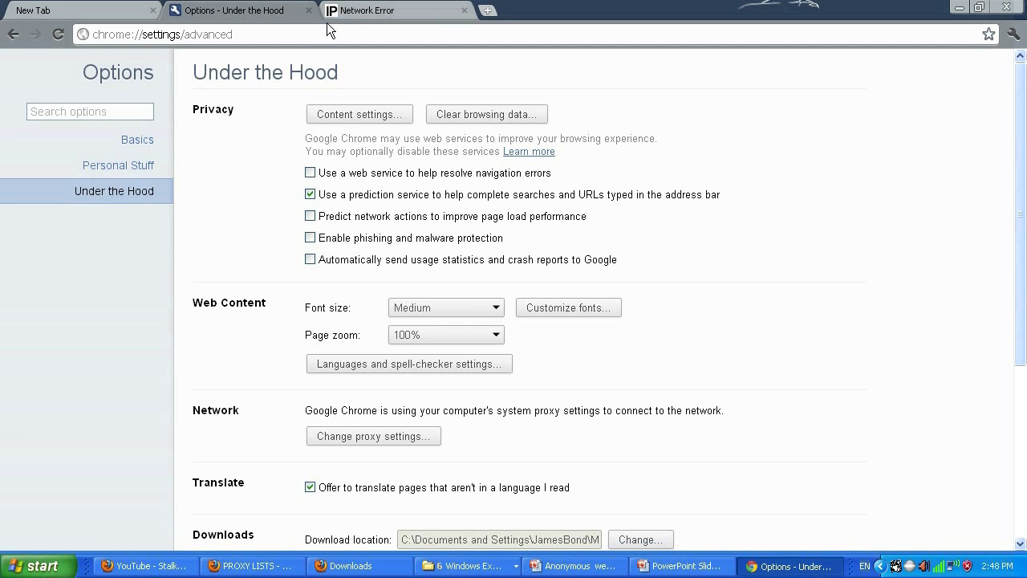
Reload whatismyipaddress.com in the error tab and select the reported IP 187.44.99.77 in Brazil.
click(348, 10)
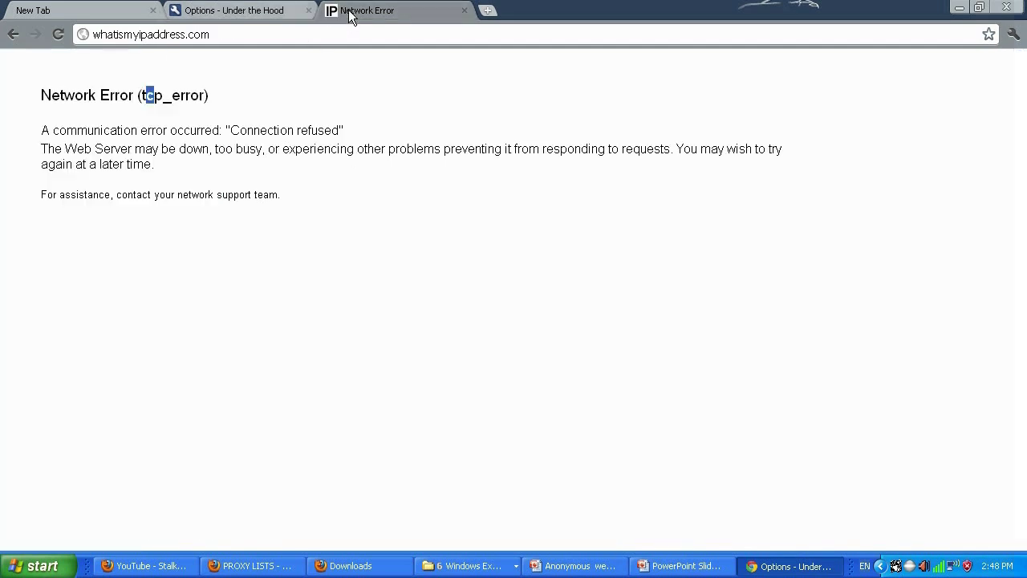
click(219, 34)
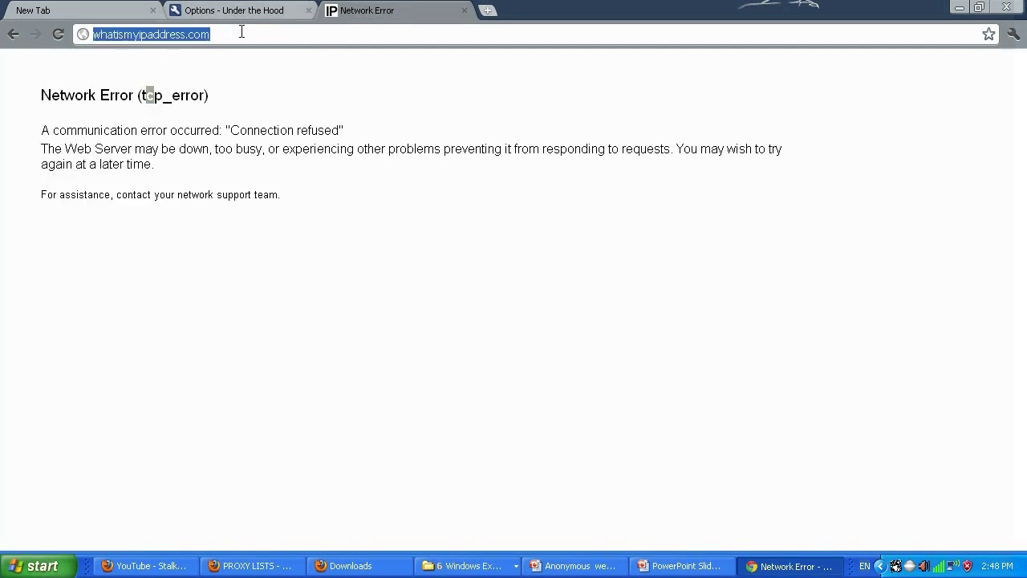
key(Return)
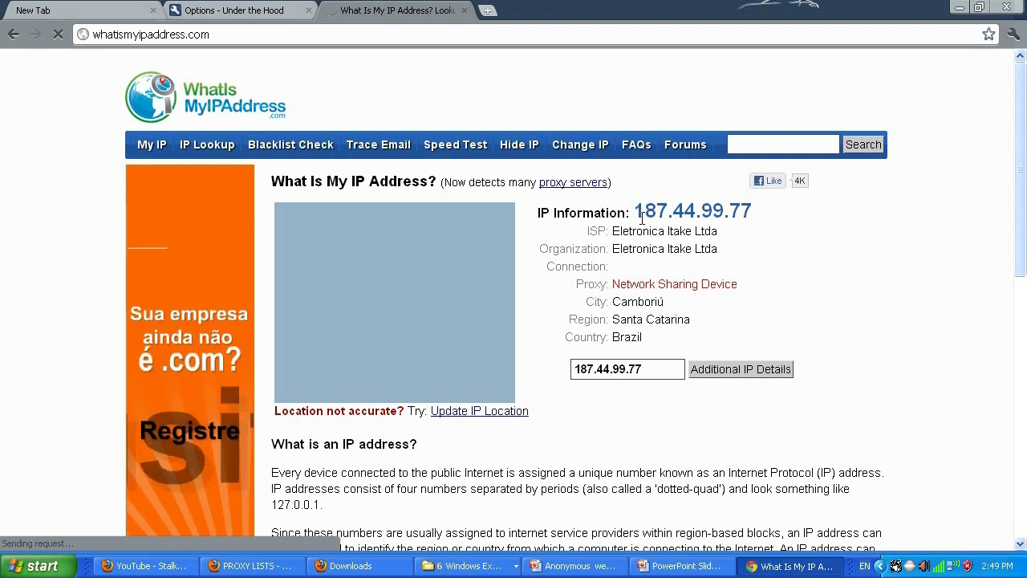
drag(635, 209, 754, 215)
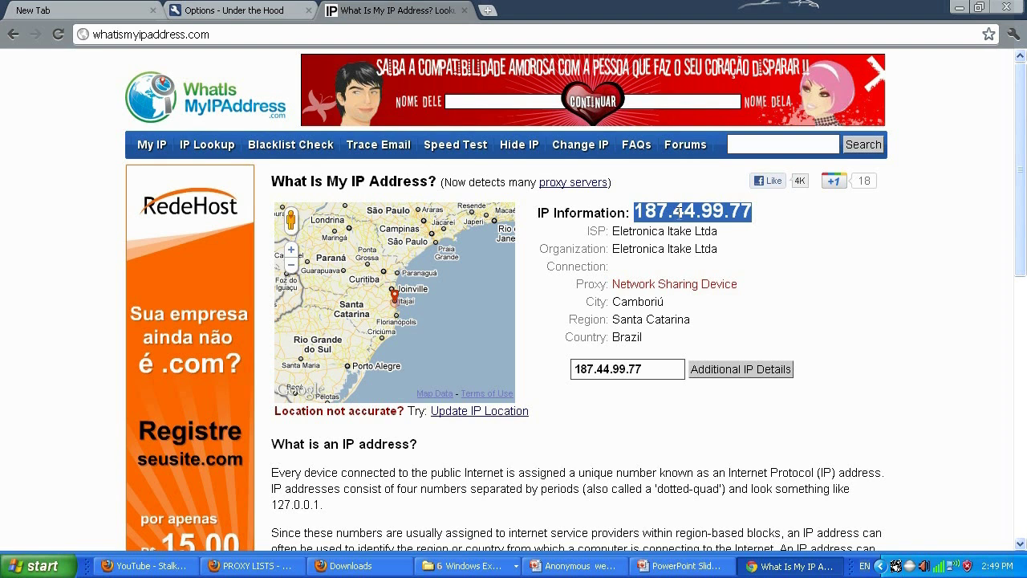
click(634, 211)
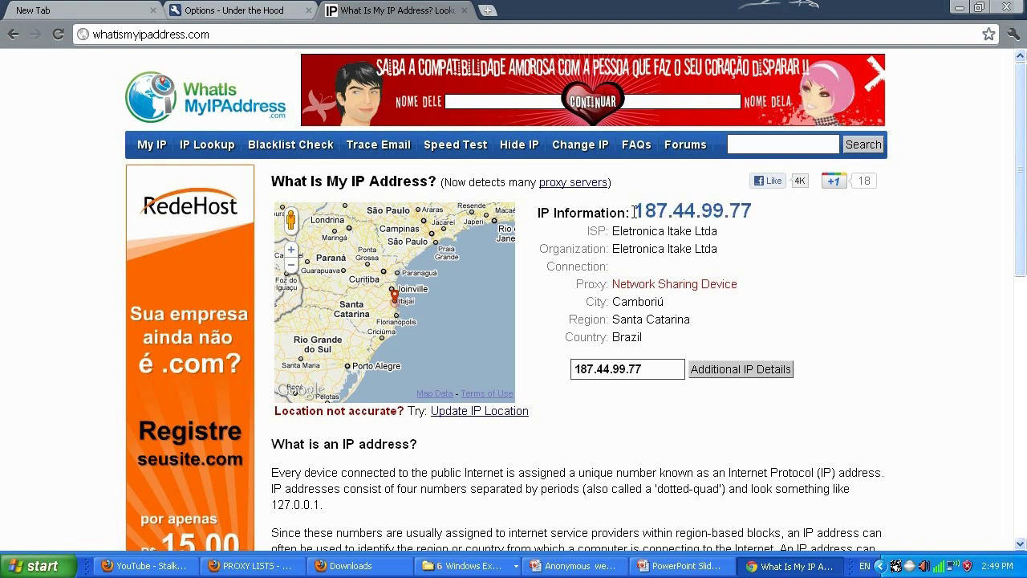
double_click(753, 211)
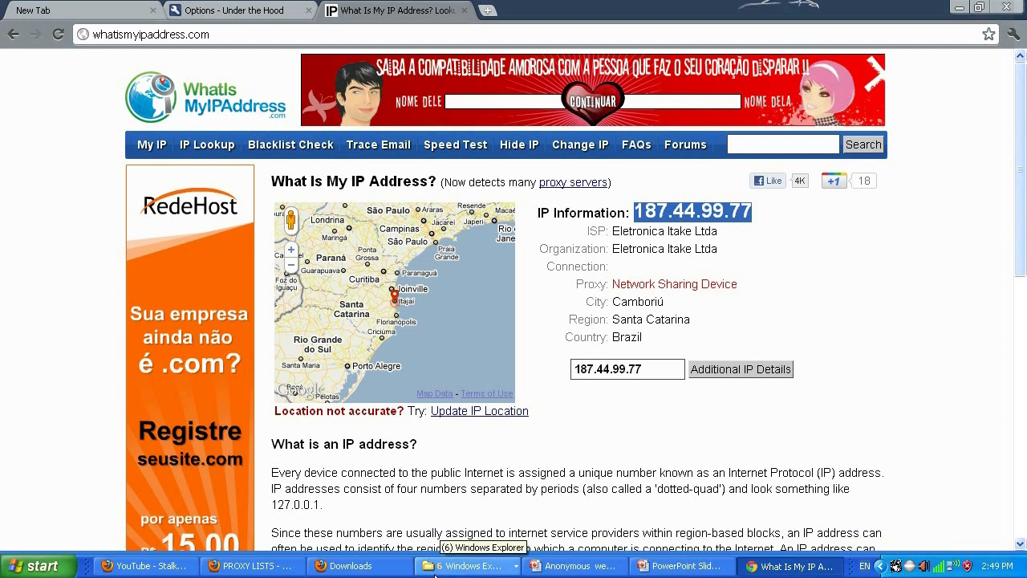
Select the anonymous proxy 213.234.22.62:8080 in Firefox's list, then return to Chrome.
click(272, 569)
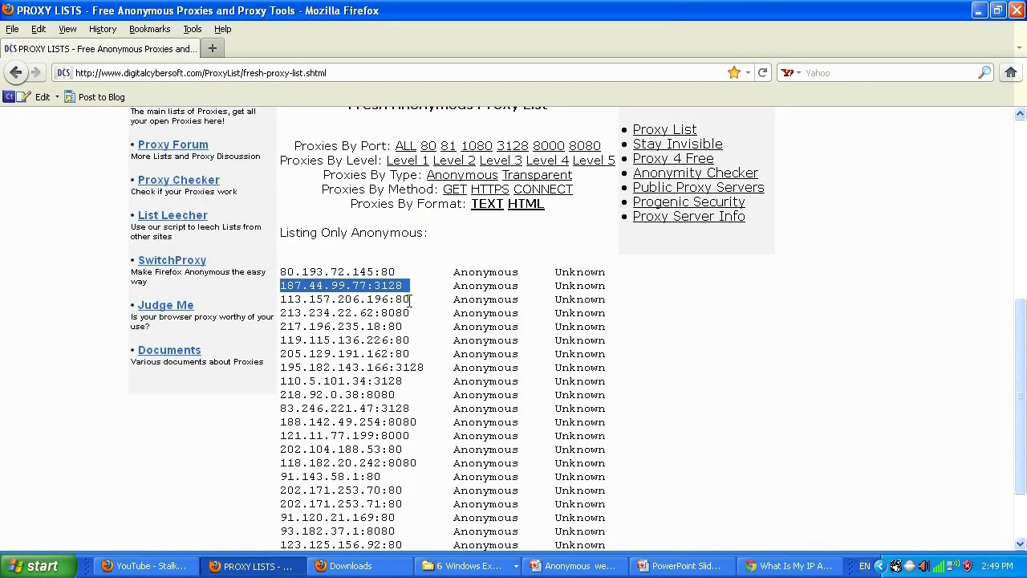
drag(409, 312, 281, 317)
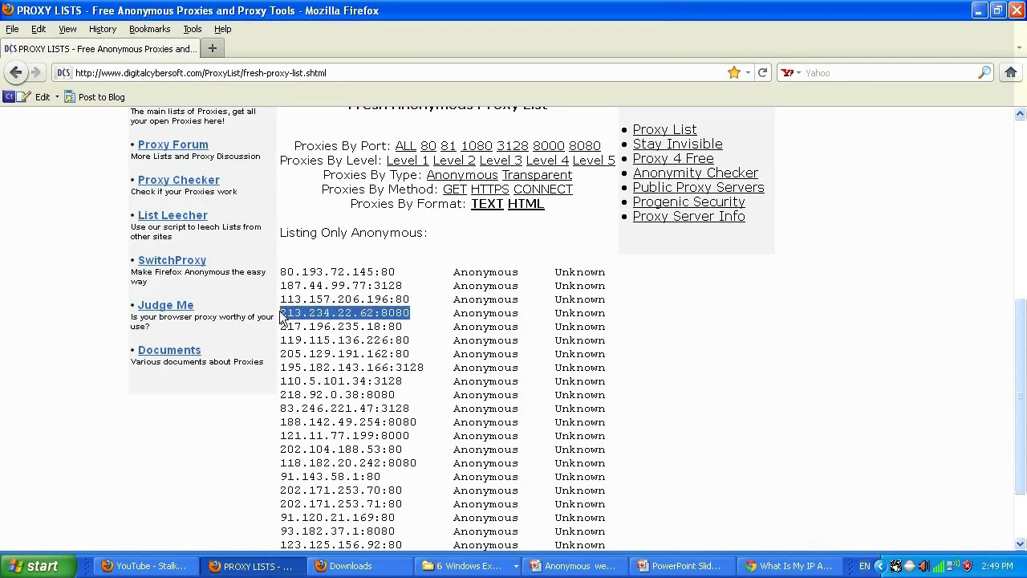
click(370, 308)
drag(373, 312, 280, 312)
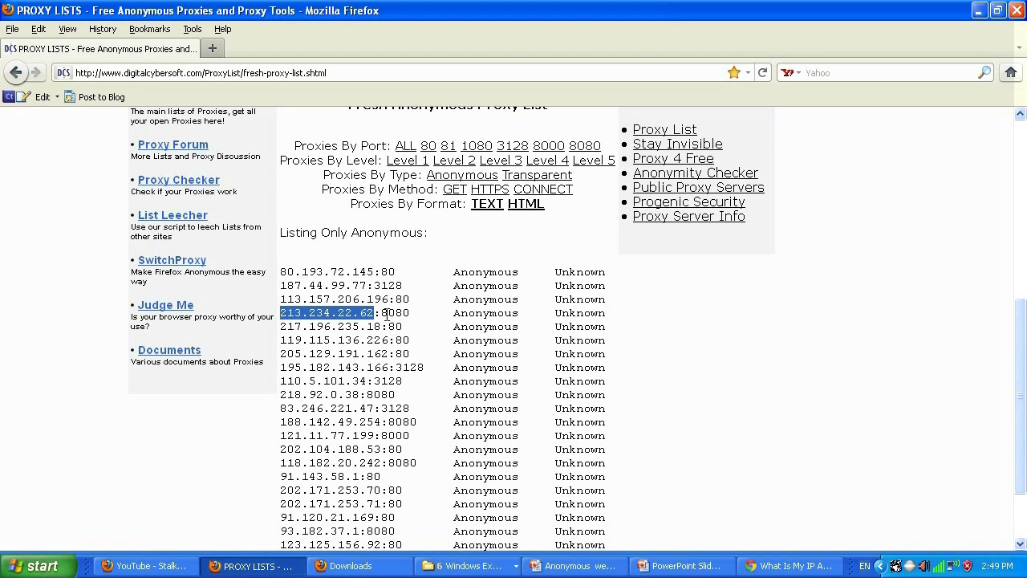
drag(382, 312, 411, 312)
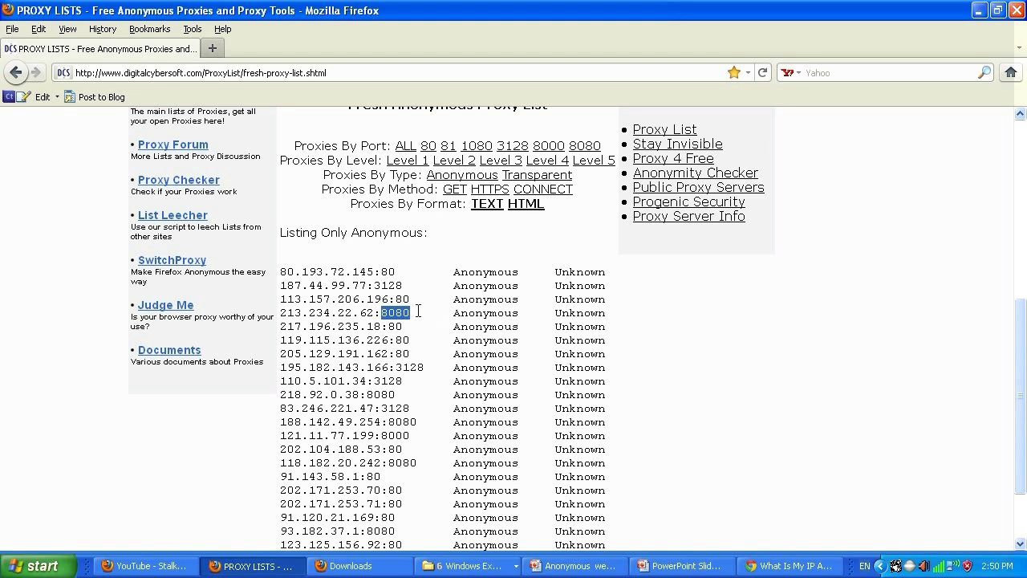
click(417, 312)
drag(417, 313, 280, 312)
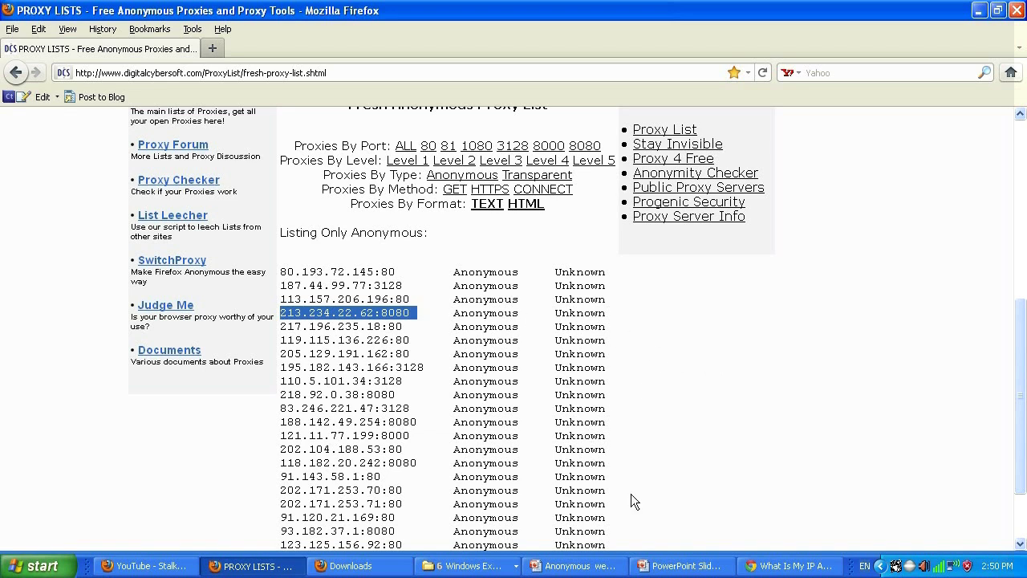
click(763, 568)
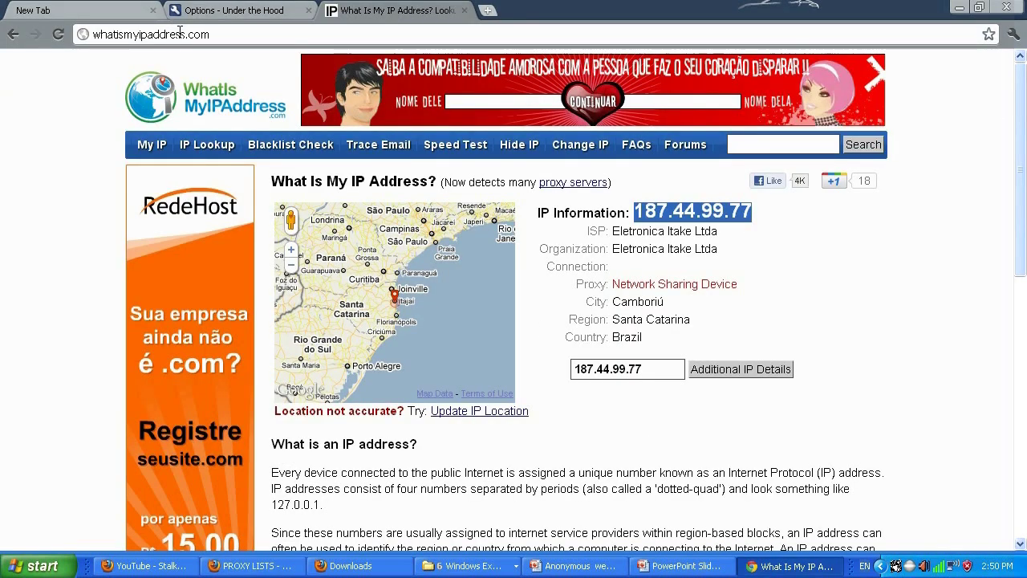
Go from Chrome's settings back to the LAN proxy settings.
click(1014, 35)
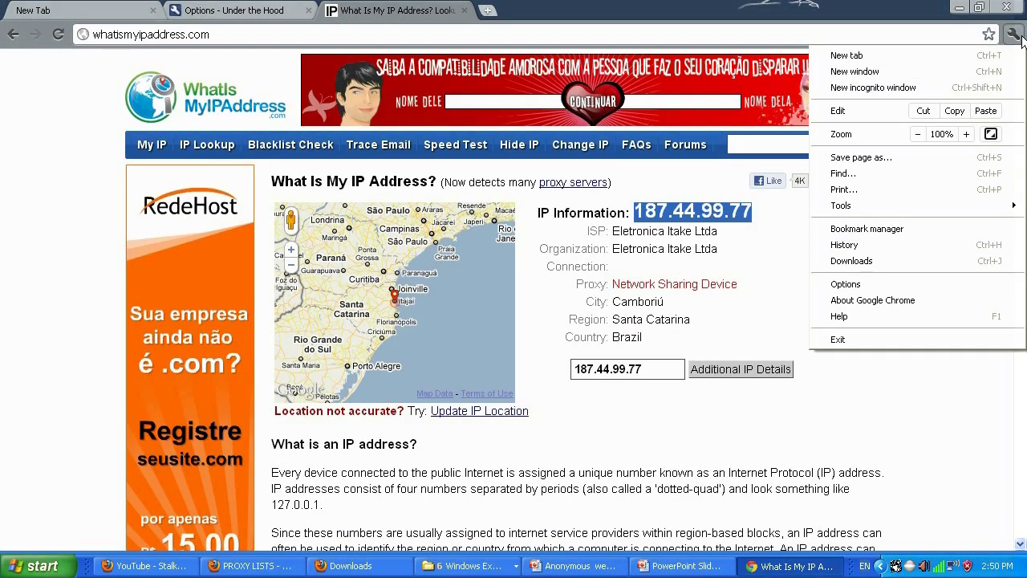
click(863, 286)
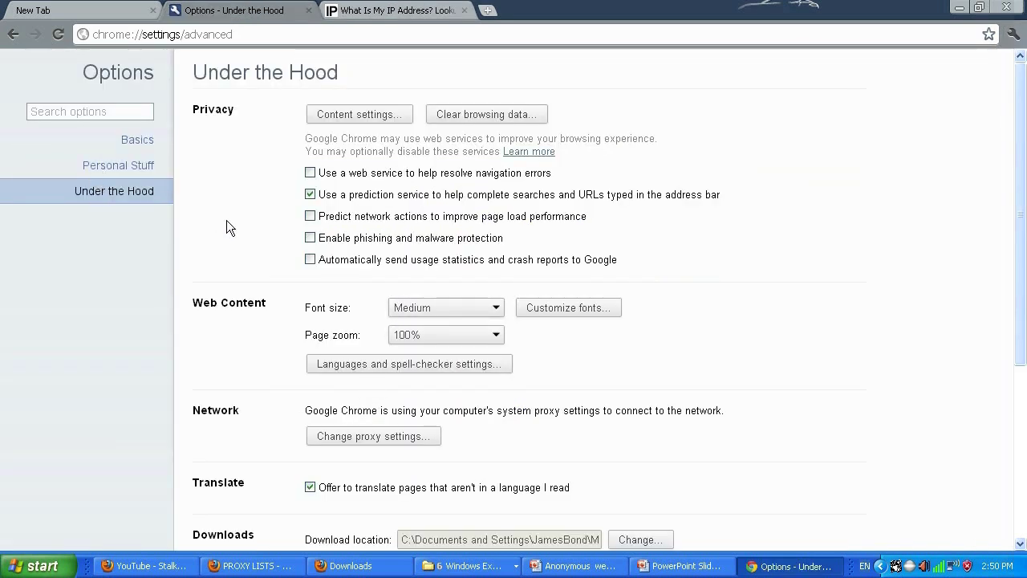
click(363, 438)
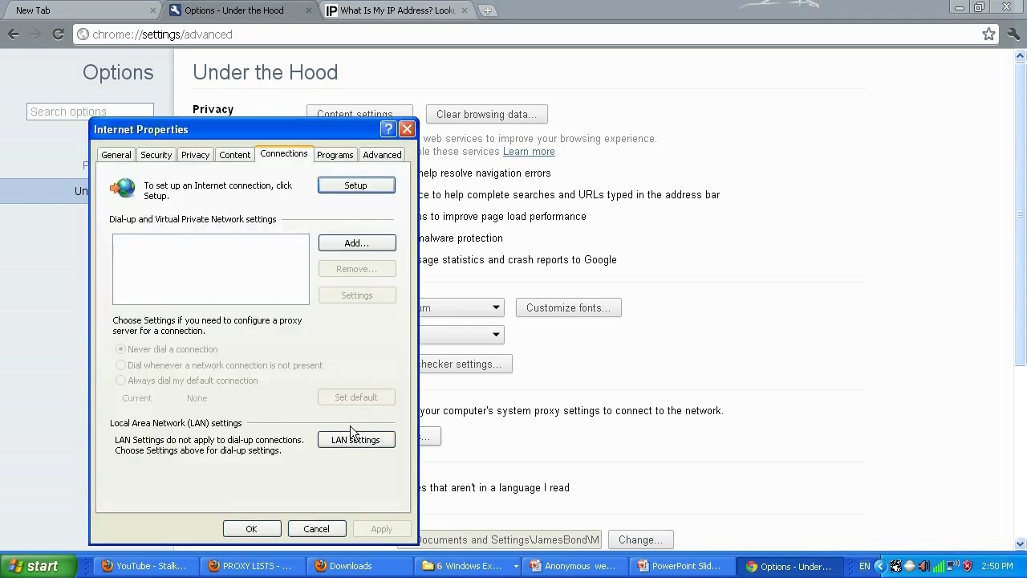
click(352, 442)
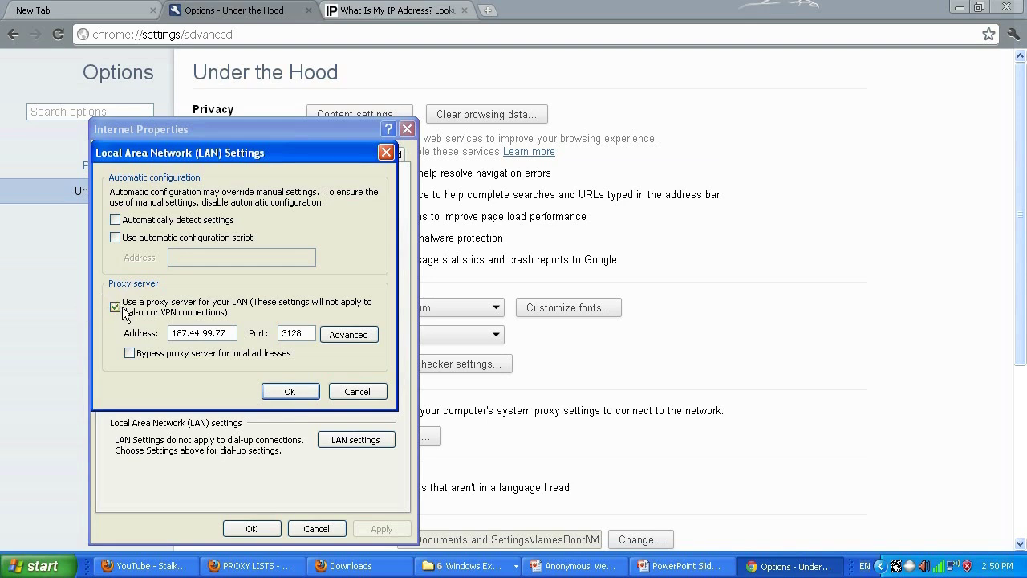
Change the LAN proxy to 213.234.22.62 with port 8080, save, and return to the IP tab.
drag(227, 334, 130, 335)
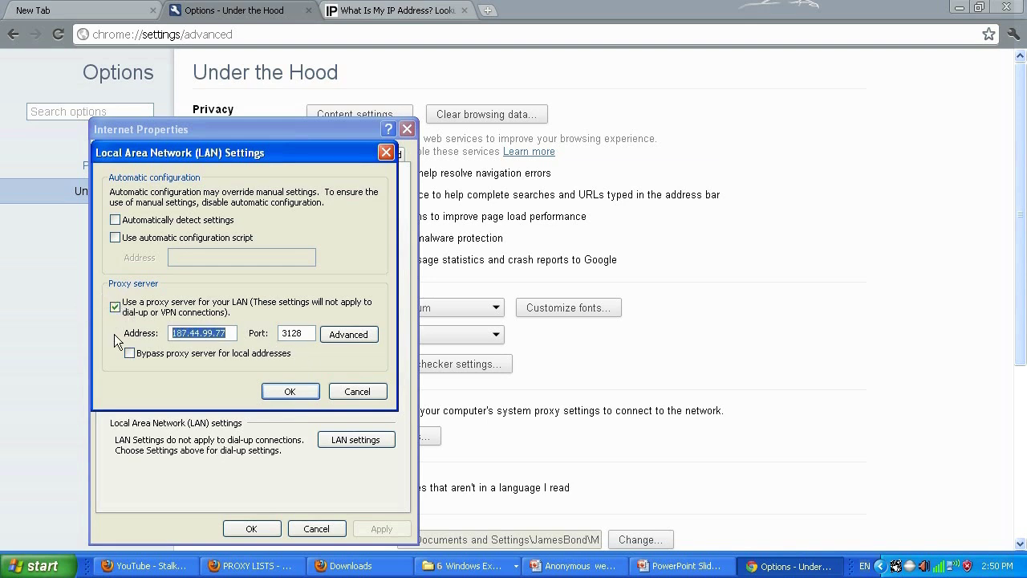
text(34.22.62:8080)
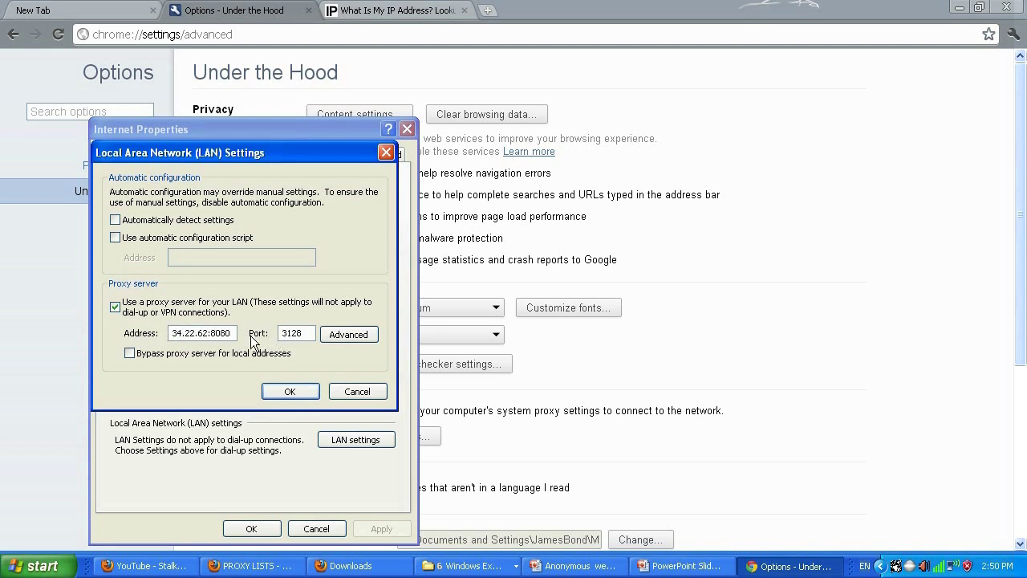
drag(232, 332, 210, 332)
key(BackSpace)
key(BackSpace)
click(304, 332)
drag(304, 332, 265, 332)
text(8080)
click(302, 388)
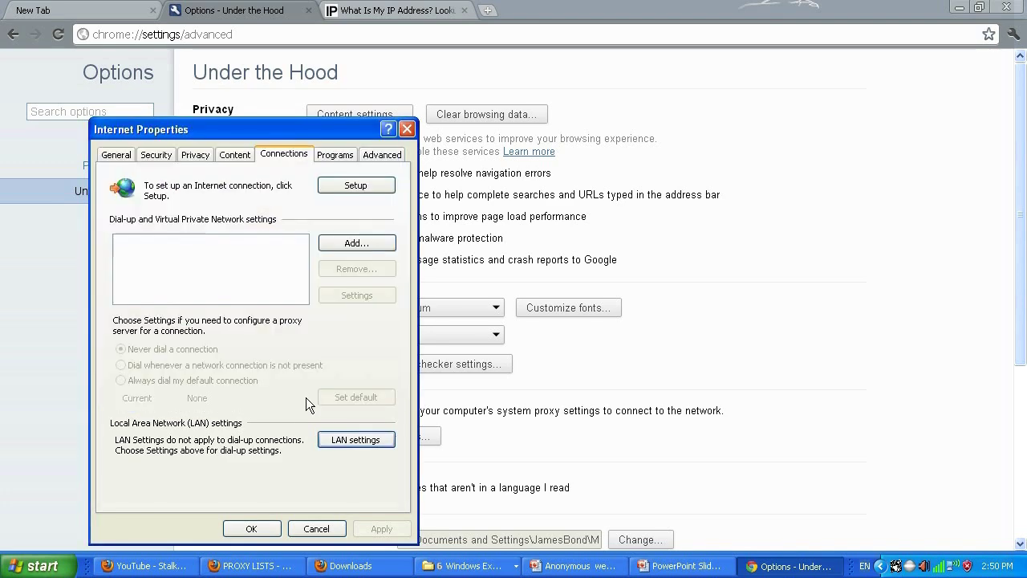
click(254, 528)
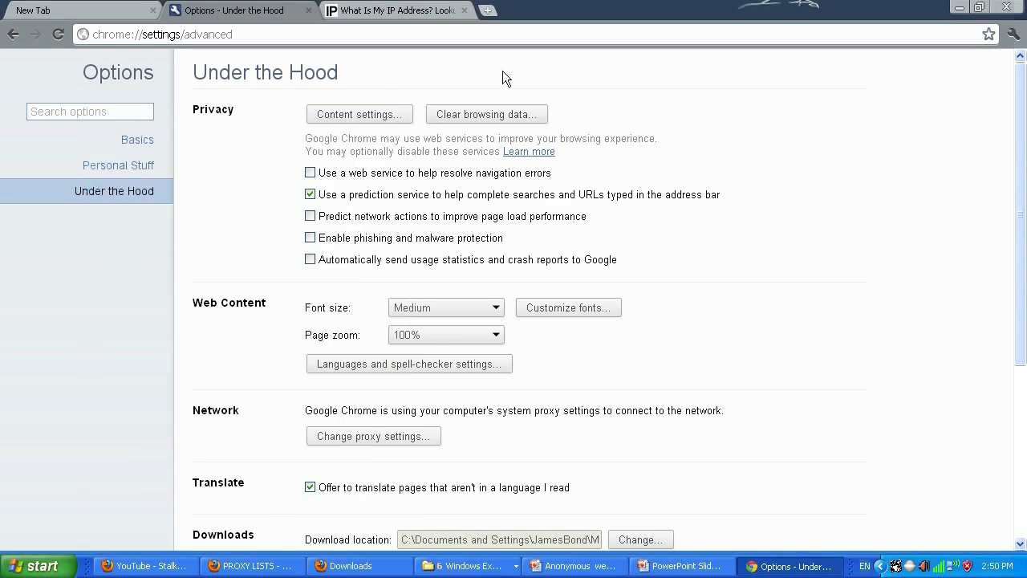
click(357, 9)
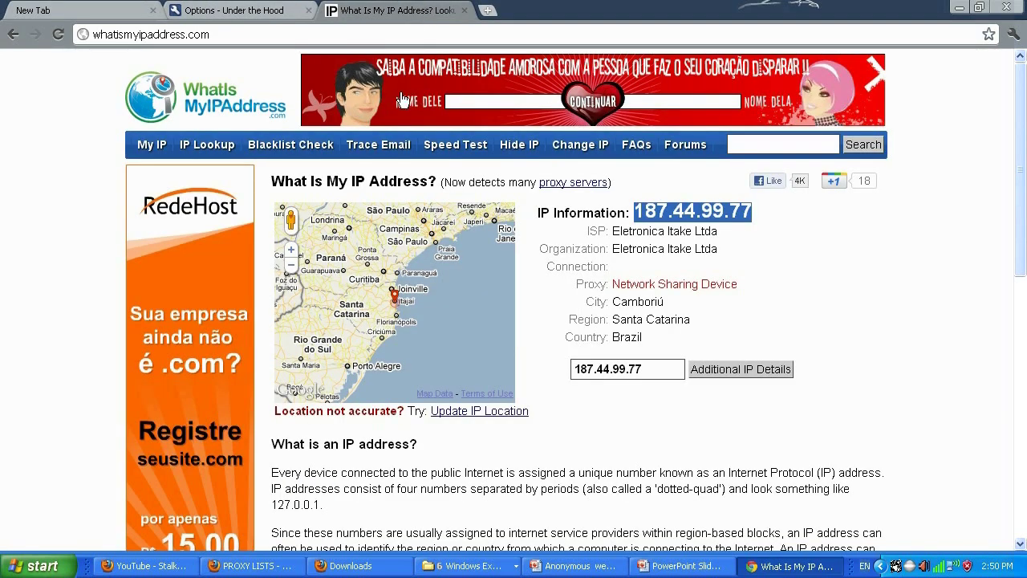
Reload the IP check and confirm 213.234.22.62 in Volzhskiy, Russia, matches the Firefox list.
right_click(62, 232)
click(81, 268)
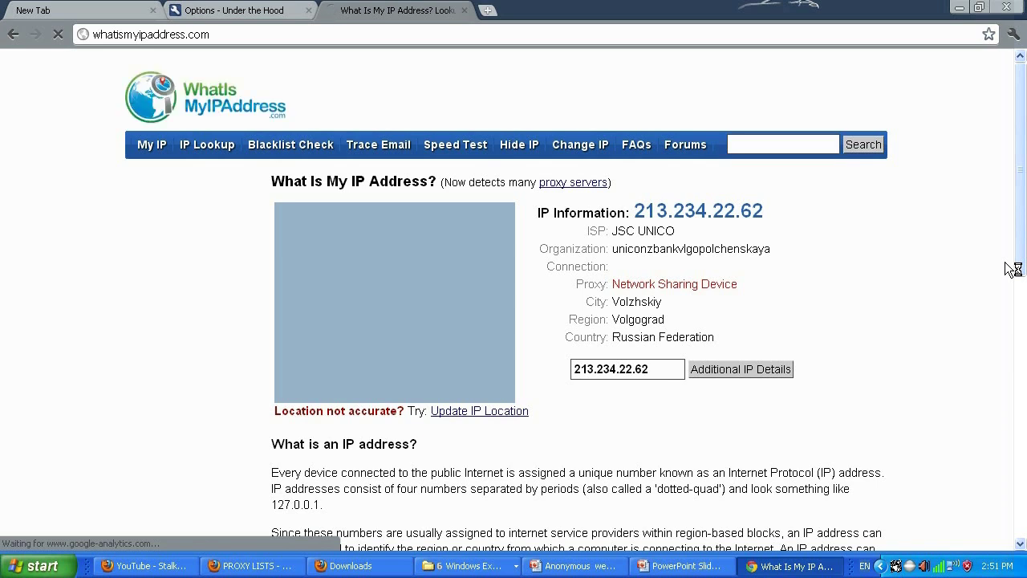
drag(633, 211, 732, 211)
double_click(761, 210)
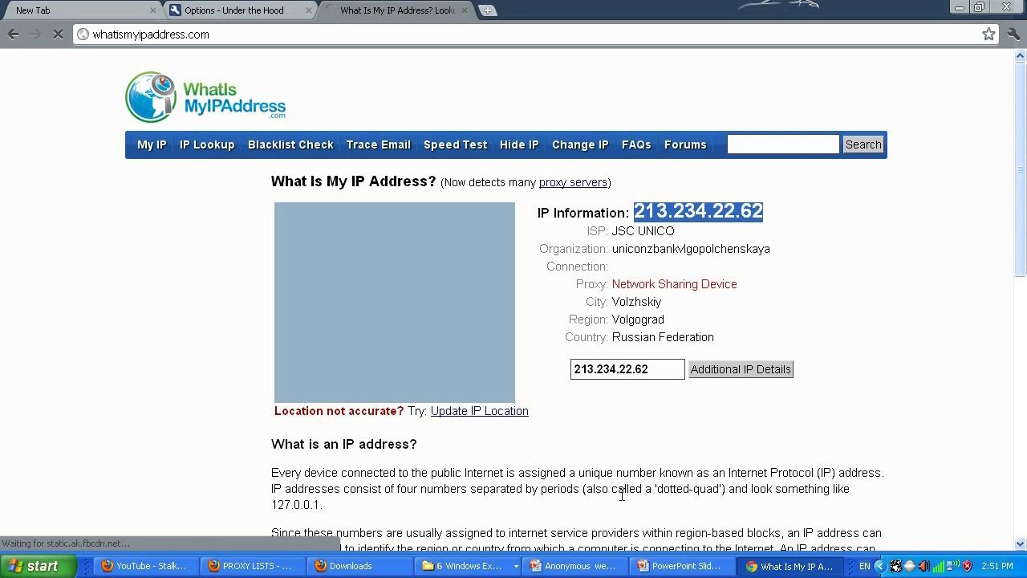
click(252, 566)
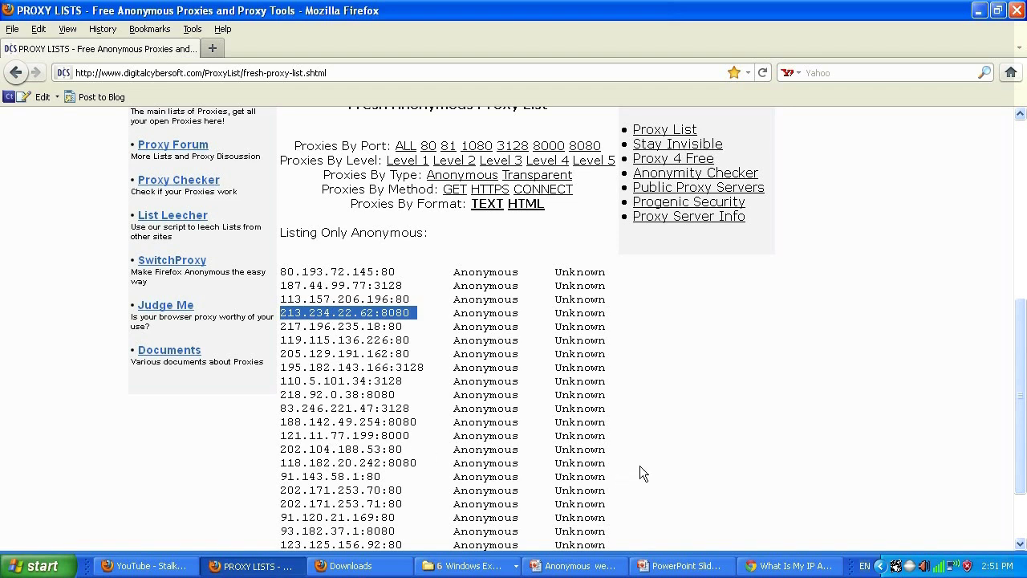
click(778, 566)
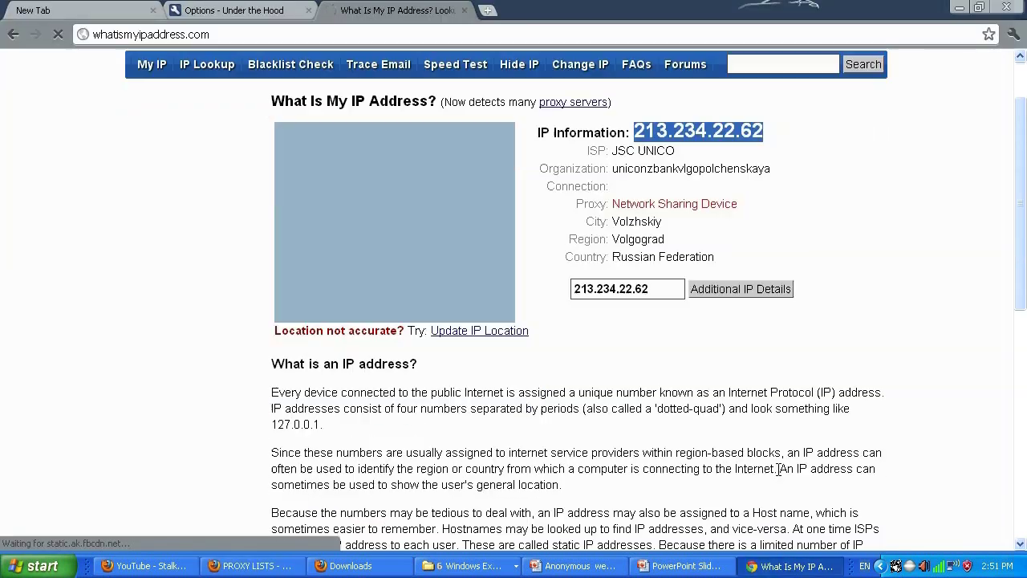
Return to the slideshow and reveal the Firefox logo on the title slide.
click(709, 561)
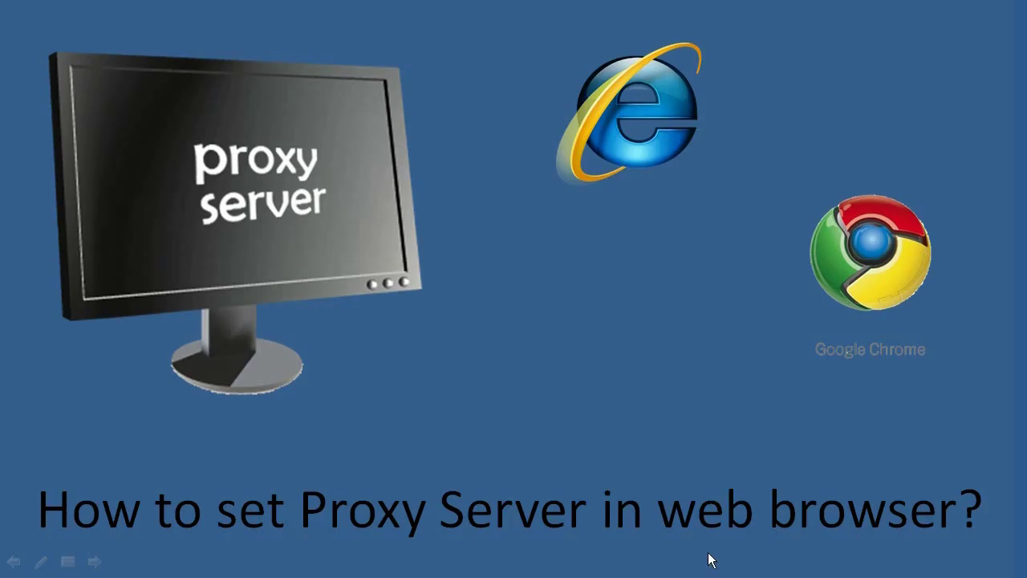
click(776, 474)
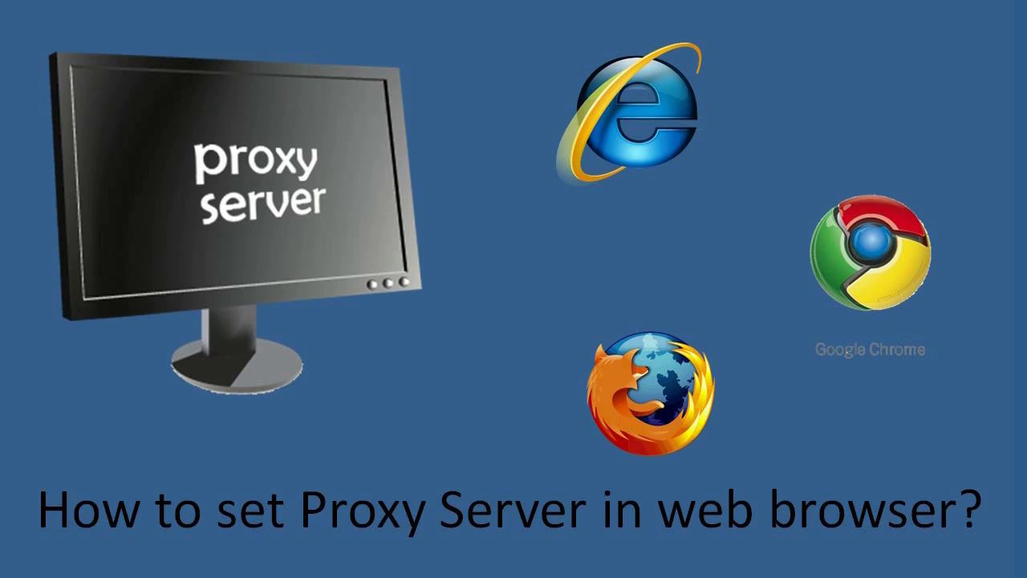
Check the browser's IP result, then bring back the slide showing all three browser logos.
key(alt+Tab)
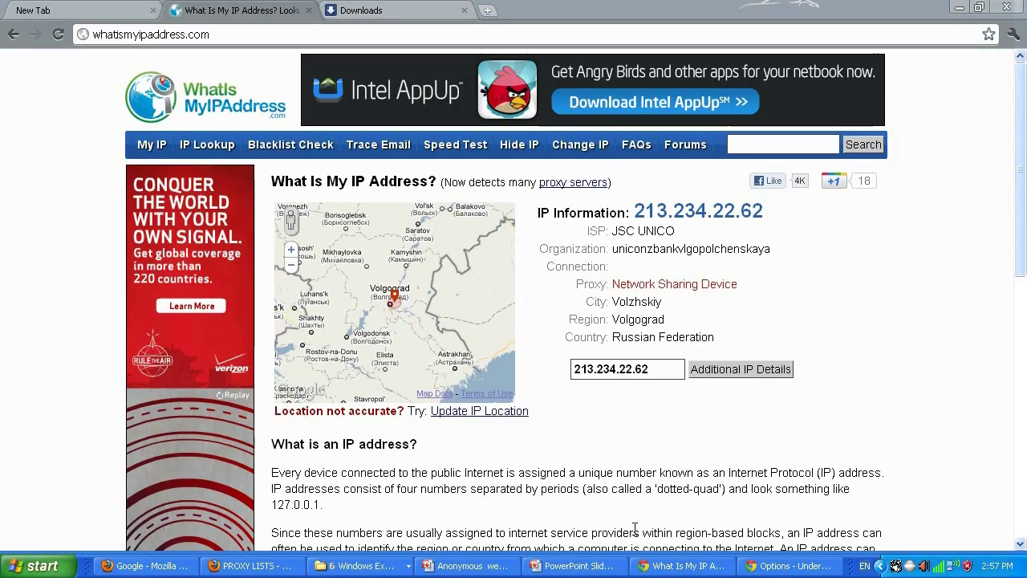
click(592, 573)
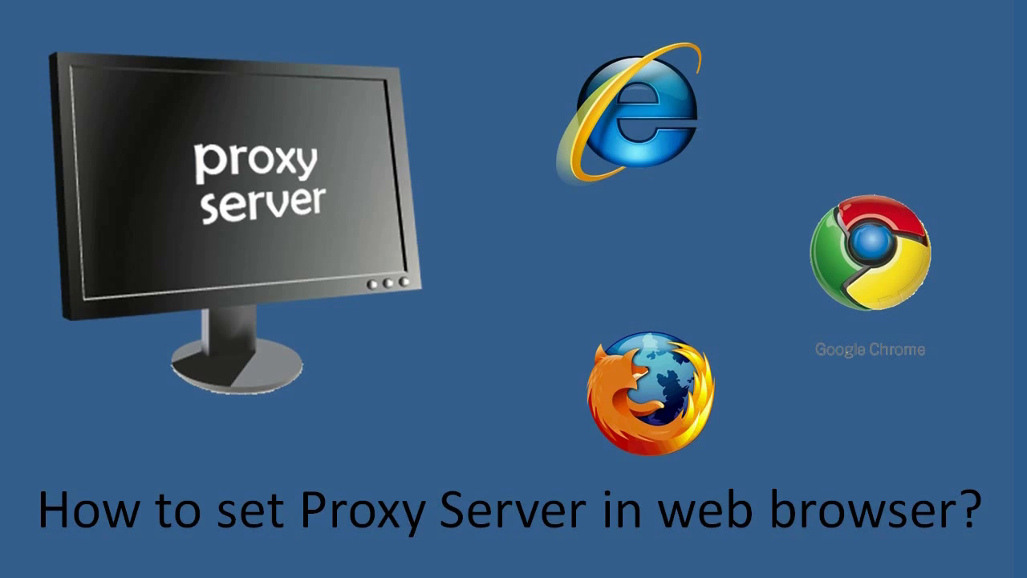
key(alt+Tab)
key(alt+Tab)
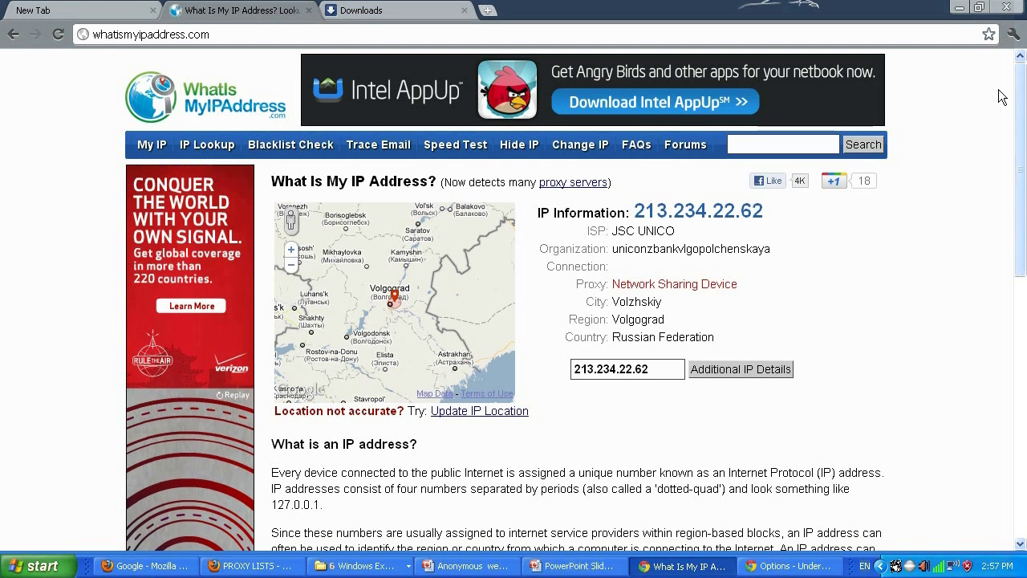
Turn off 'Use a proxy server' in Chrome's LAN settings and save both dialogs.
click(1012, 34)
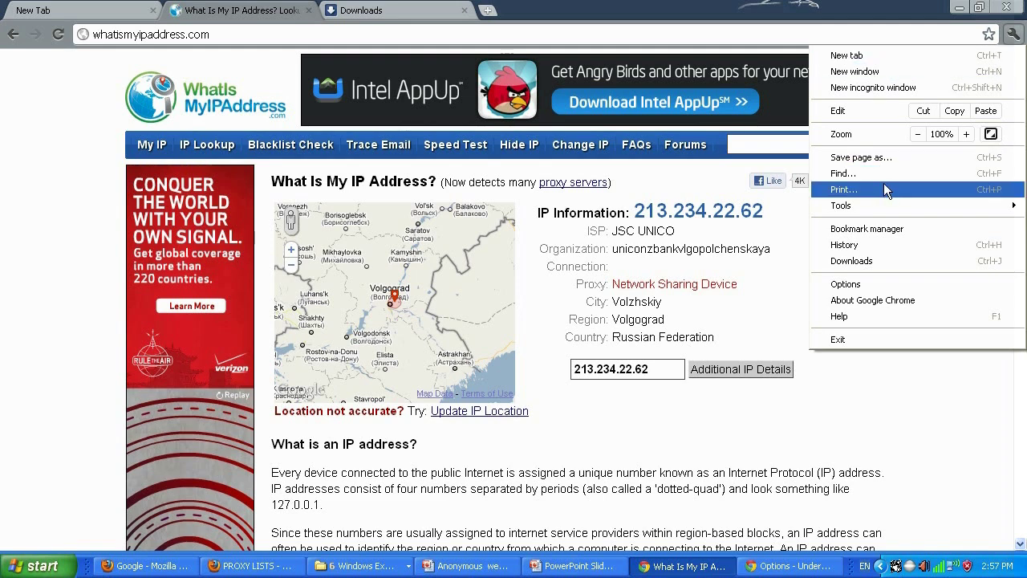
click(880, 284)
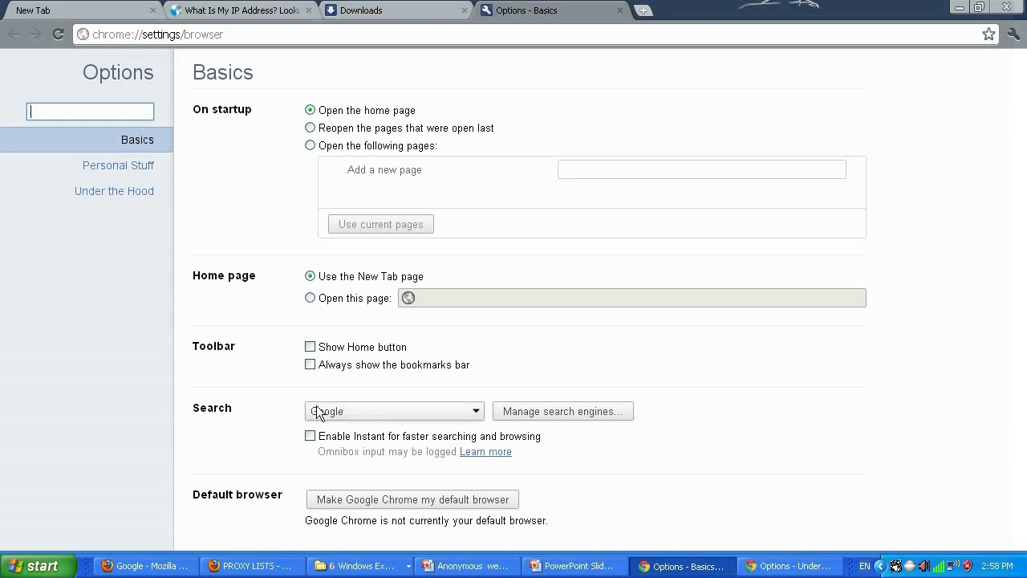
click(101, 186)
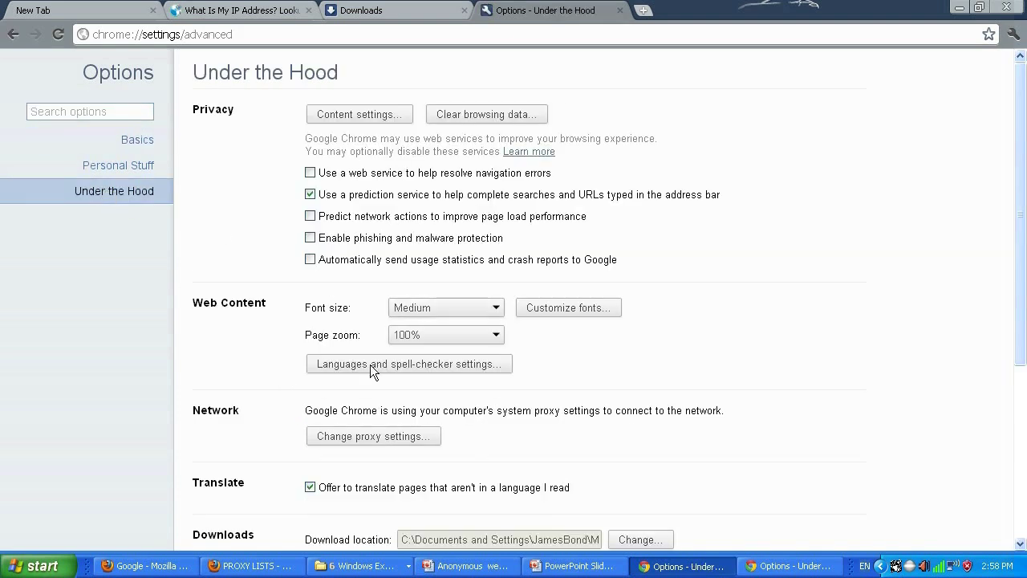
click(356, 439)
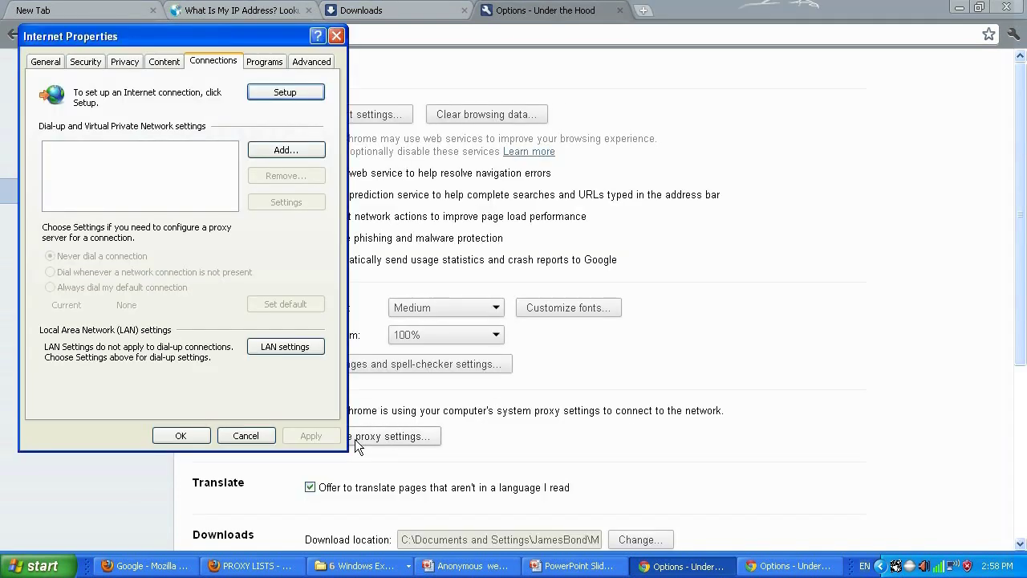
click(294, 347)
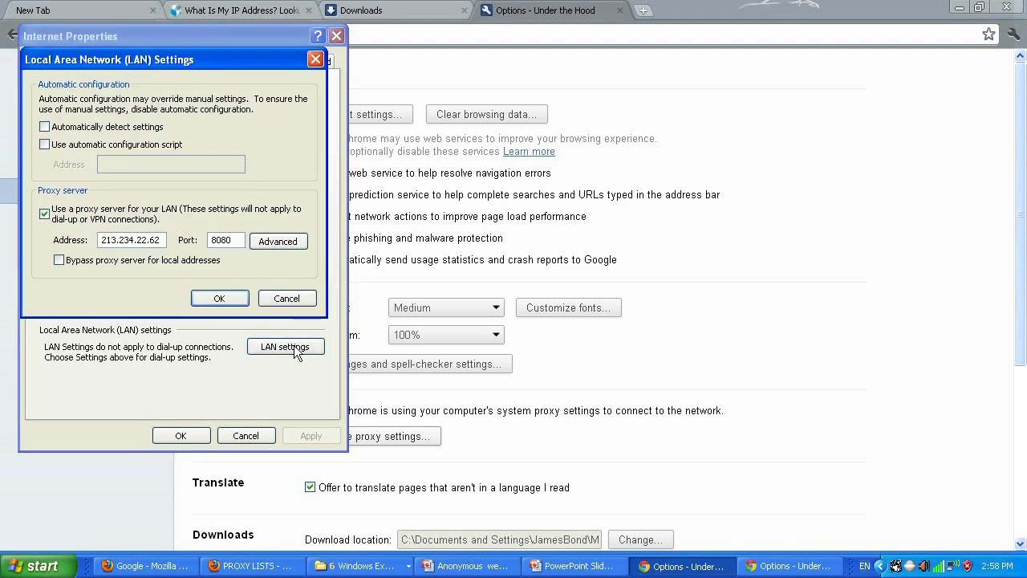
click(45, 214)
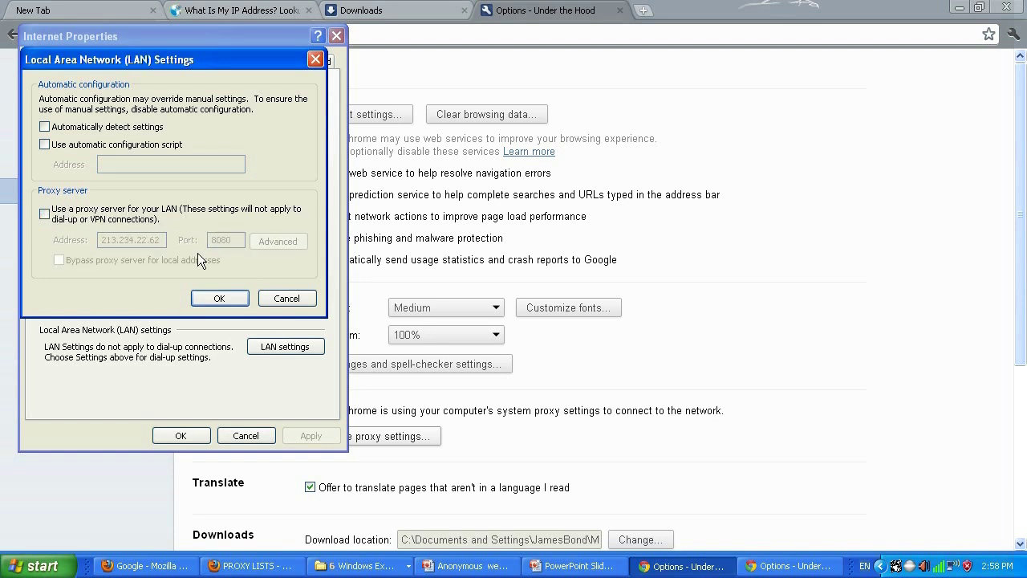
click(219, 297)
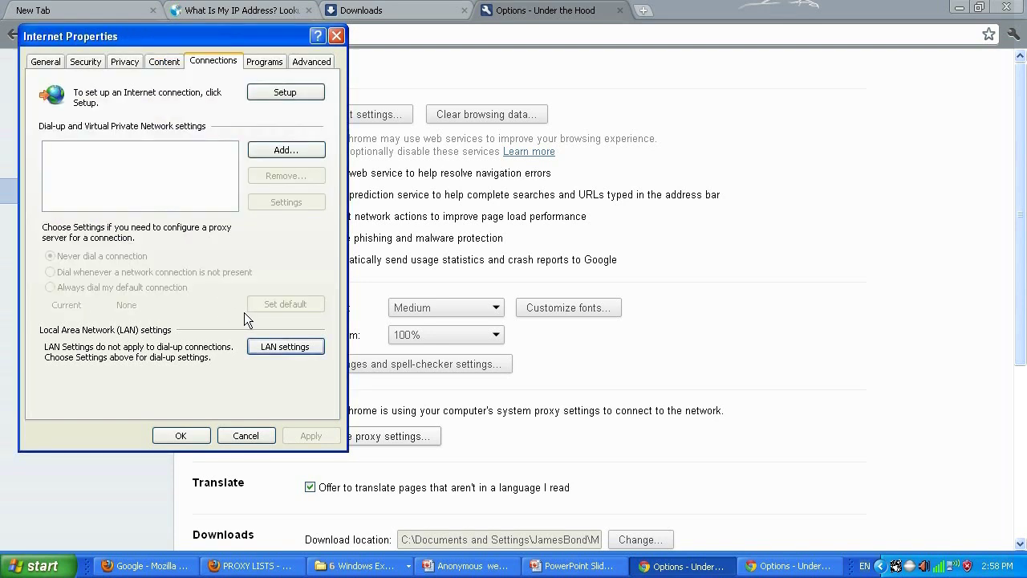
click(180, 436)
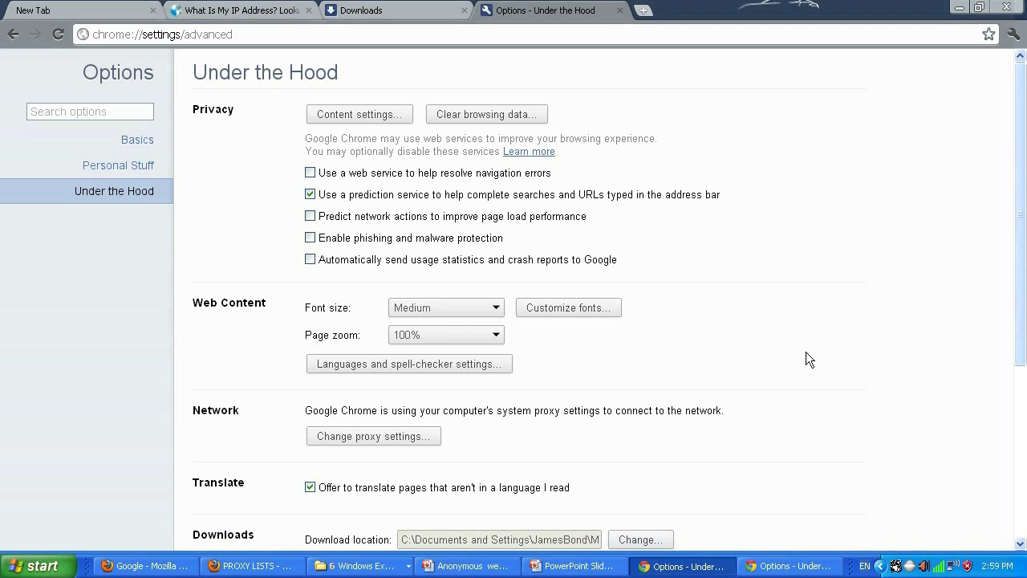
click(157, 571)
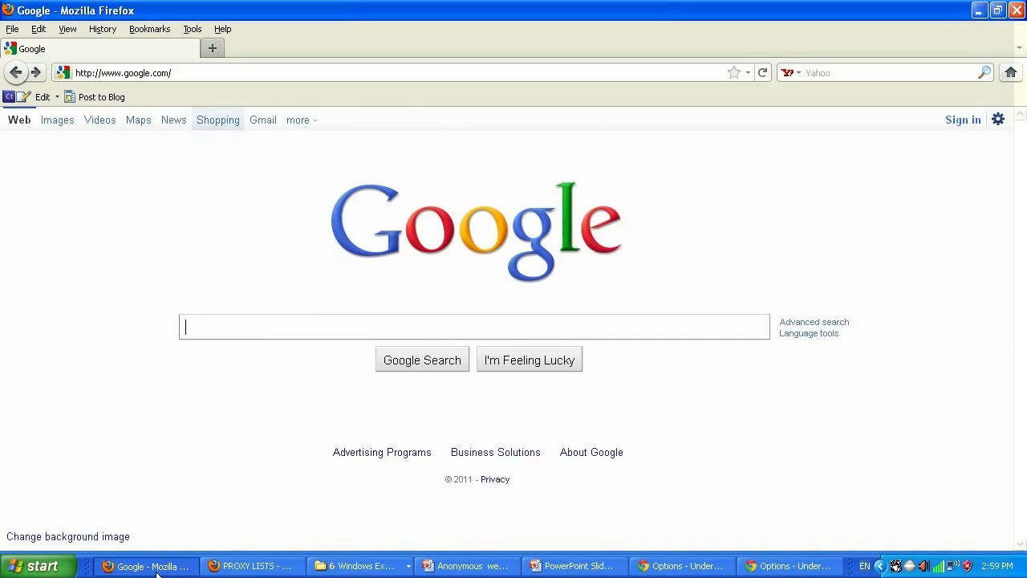
click(241, 567)
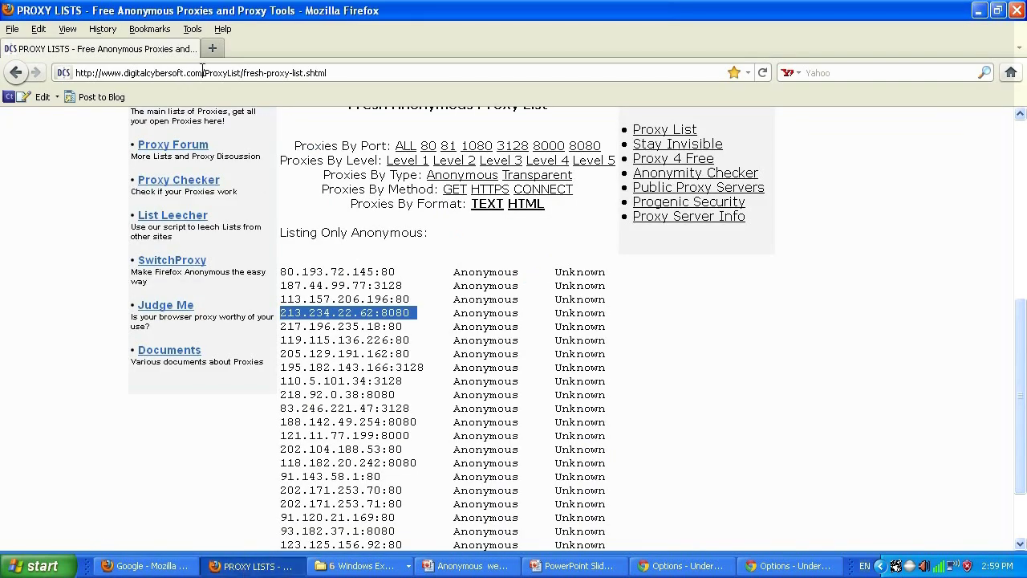
drag(202, 70, 76, 74)
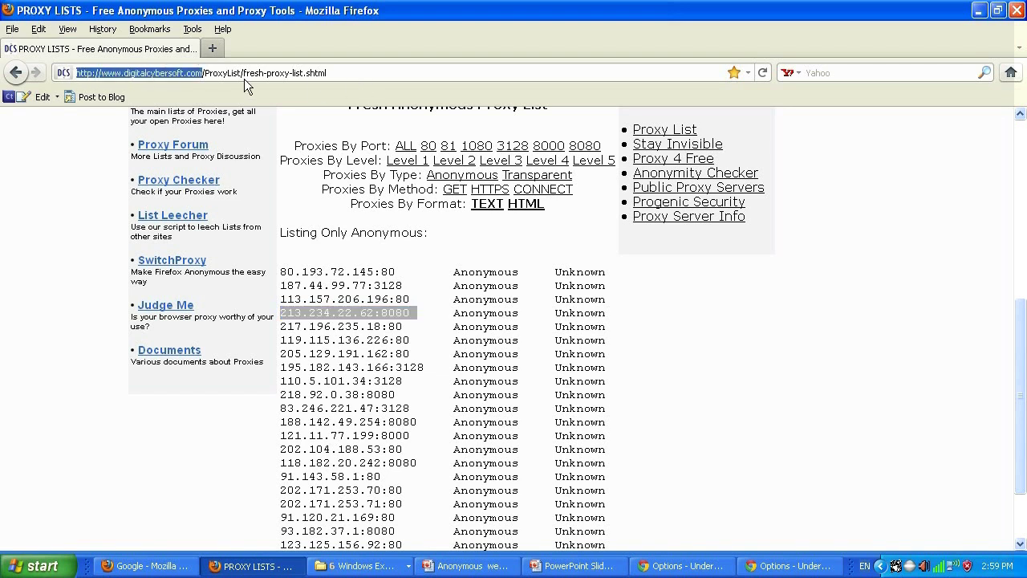
drag(202, 70, 565, 80)
key(BackSpace)
key(Down)
key(Return)
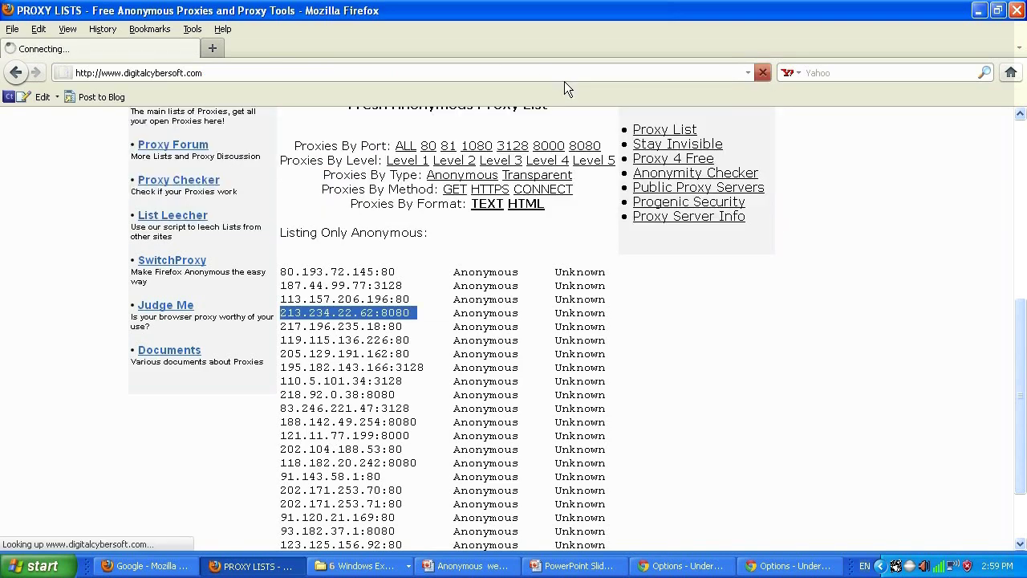
scroll(638, 216, down, 5)
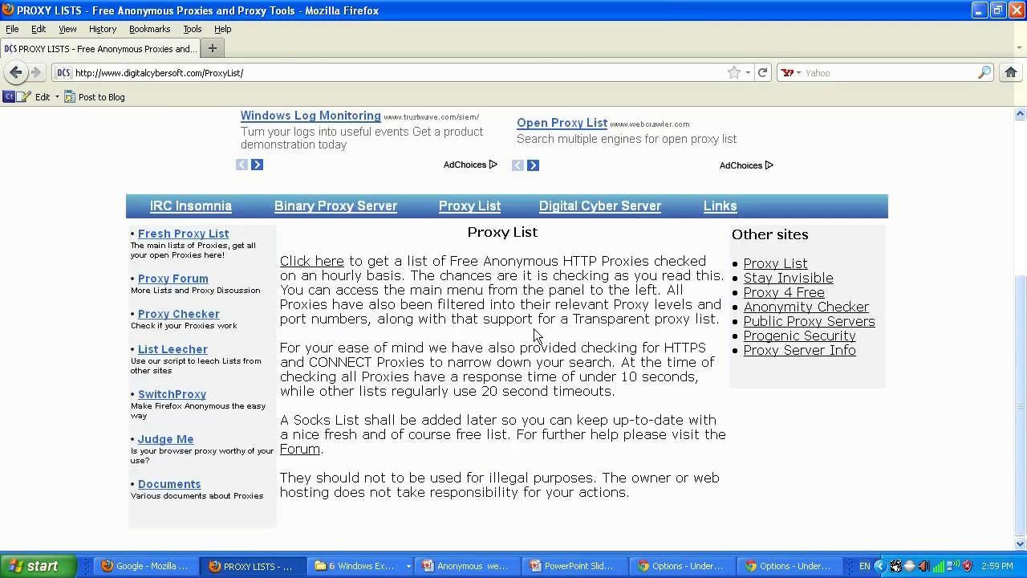
click(307, 263)
scroll(533, 336, down, 7)
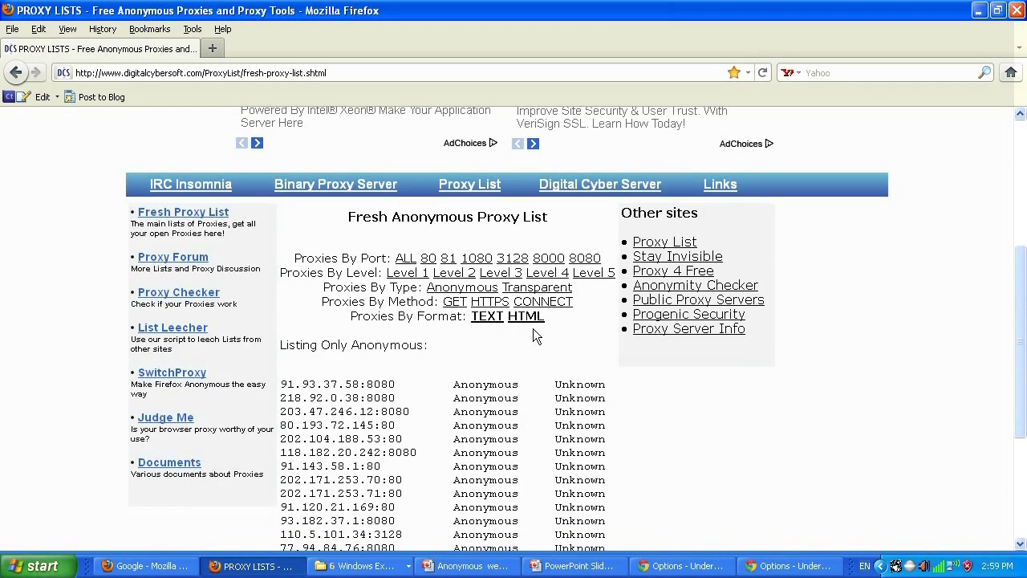
scroll(534, 337, down, 5)
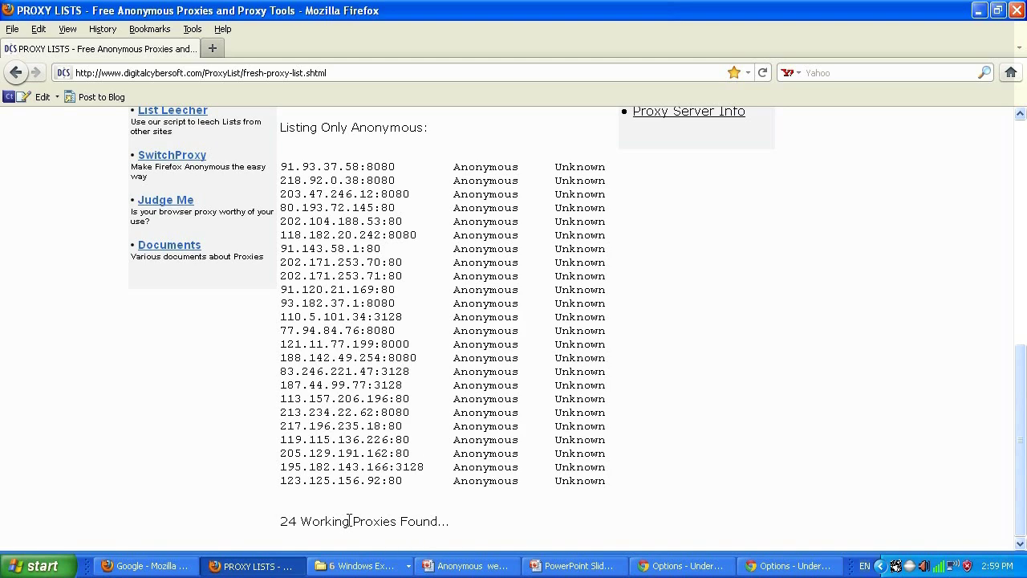
scroll(451, 502, up, 2)
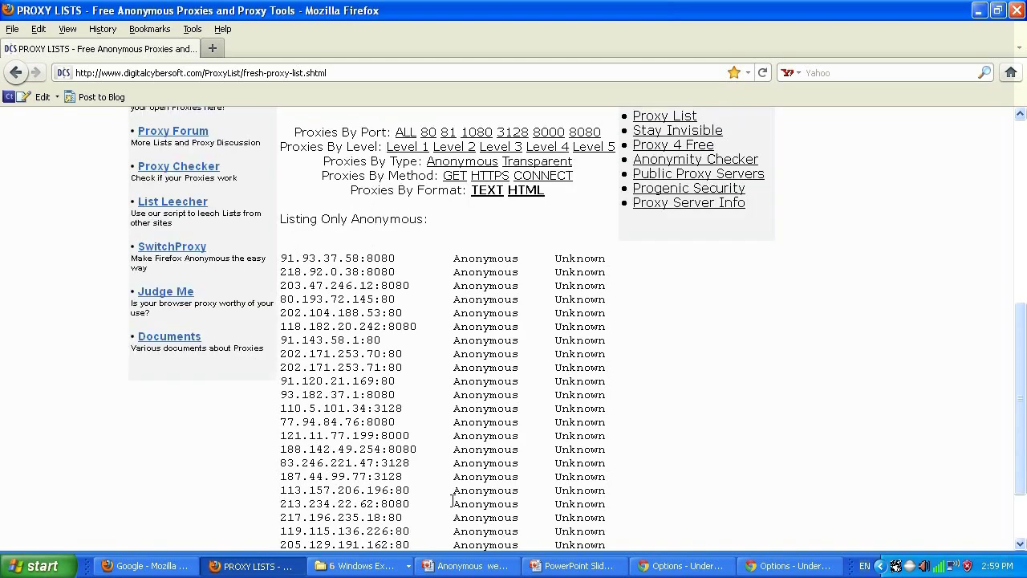
scroll(447, 490, up, 2)
scroll(438, 473, down, 4)
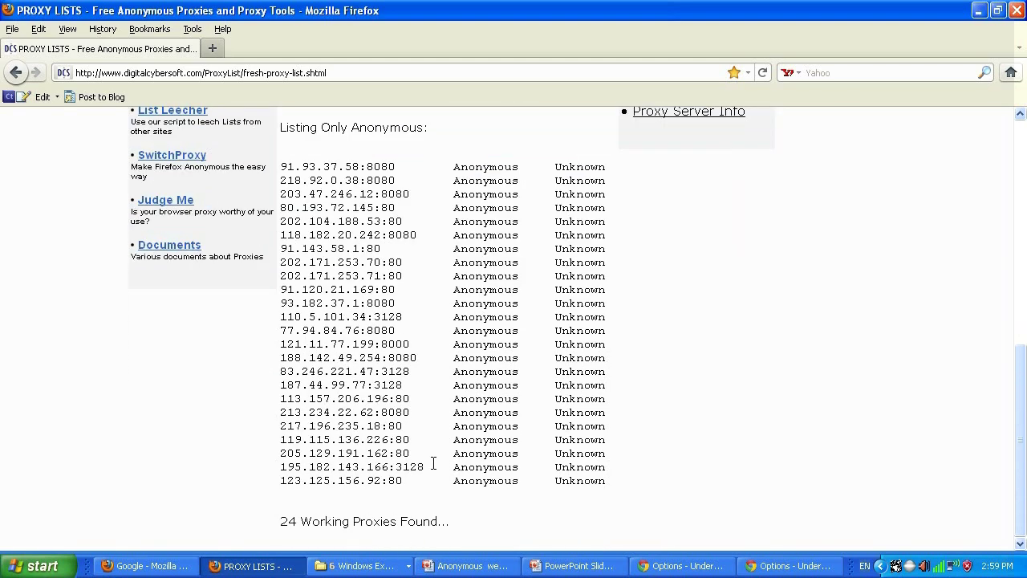
scroll(433, 463, up, 4)
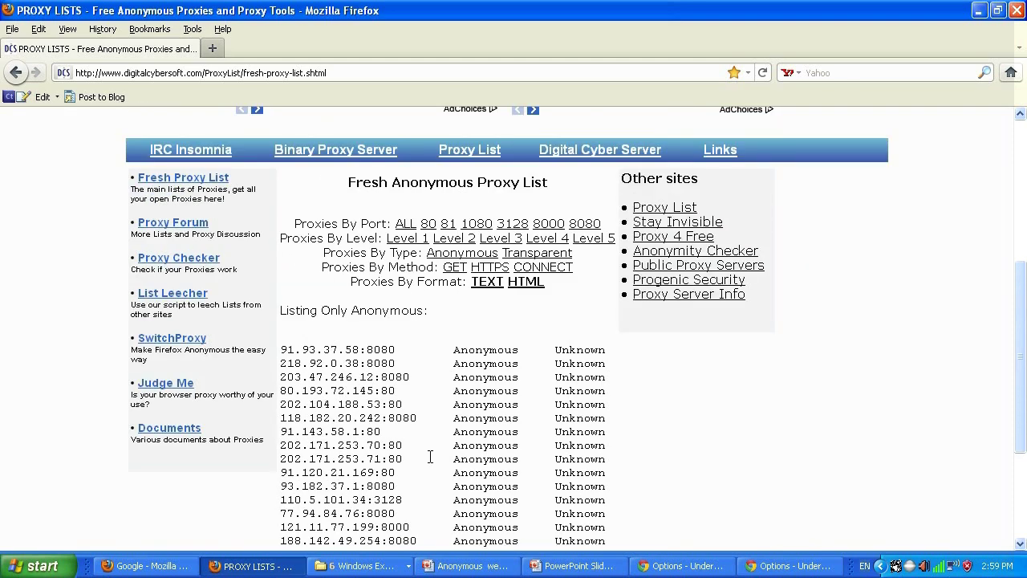
scroll(430, 457, down, 4)
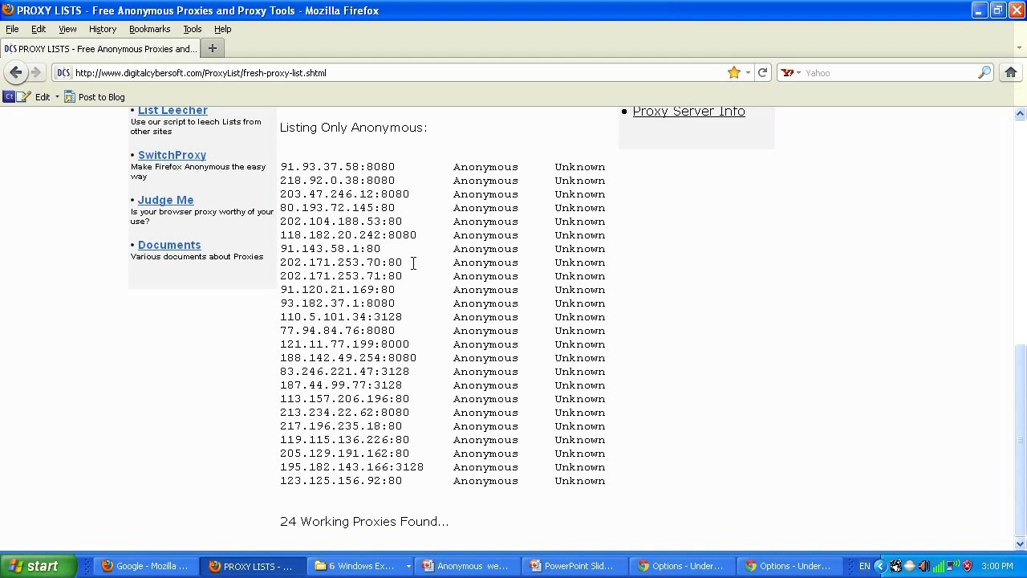
Select and copy the second anonymous proxy entry 218.92.0.38:8080 from the list.
scroll(413, 263, up, 2)
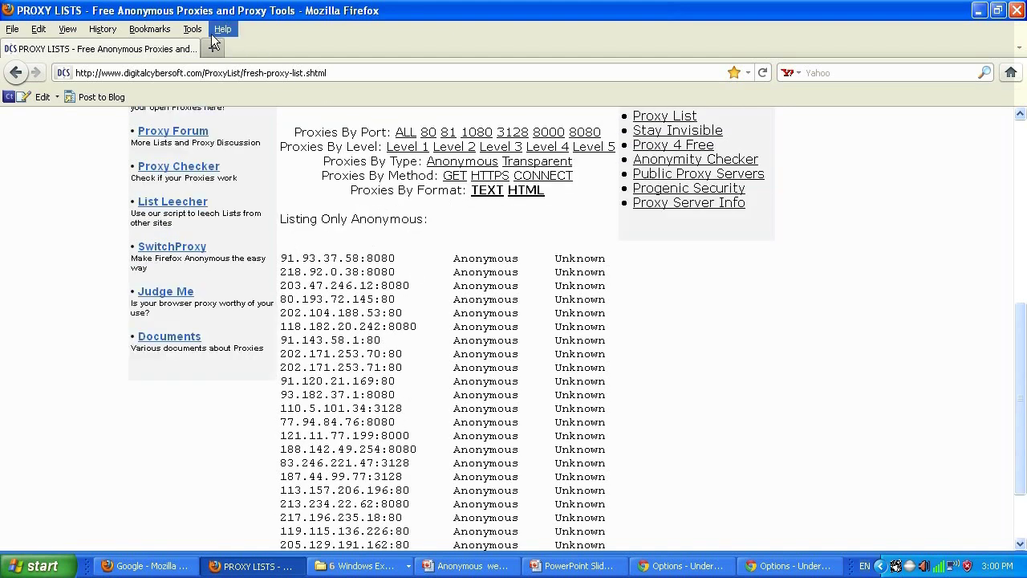
double_click(405, 271)
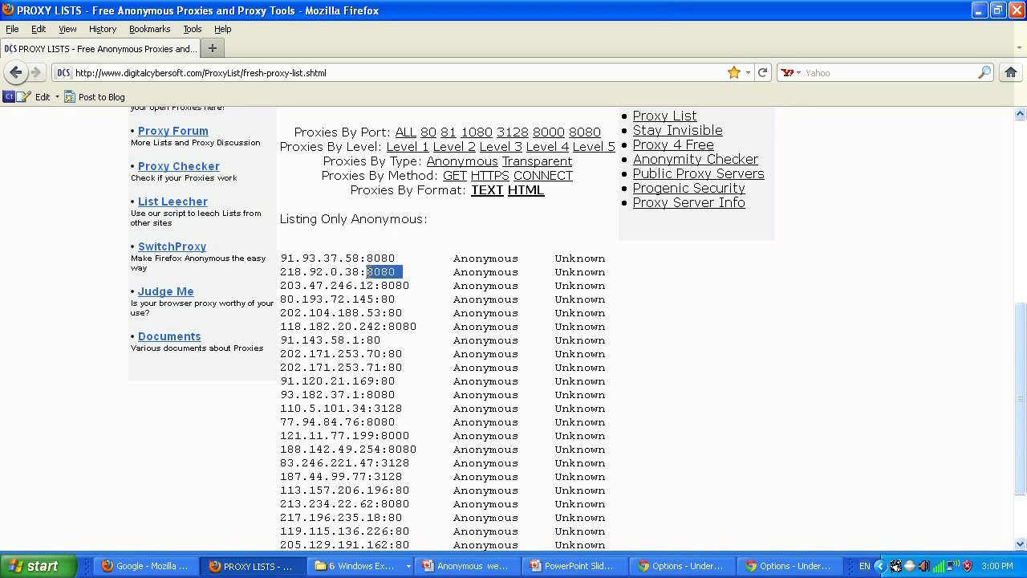
drag(368, 271, 280, 272)
right_click(318, 274)
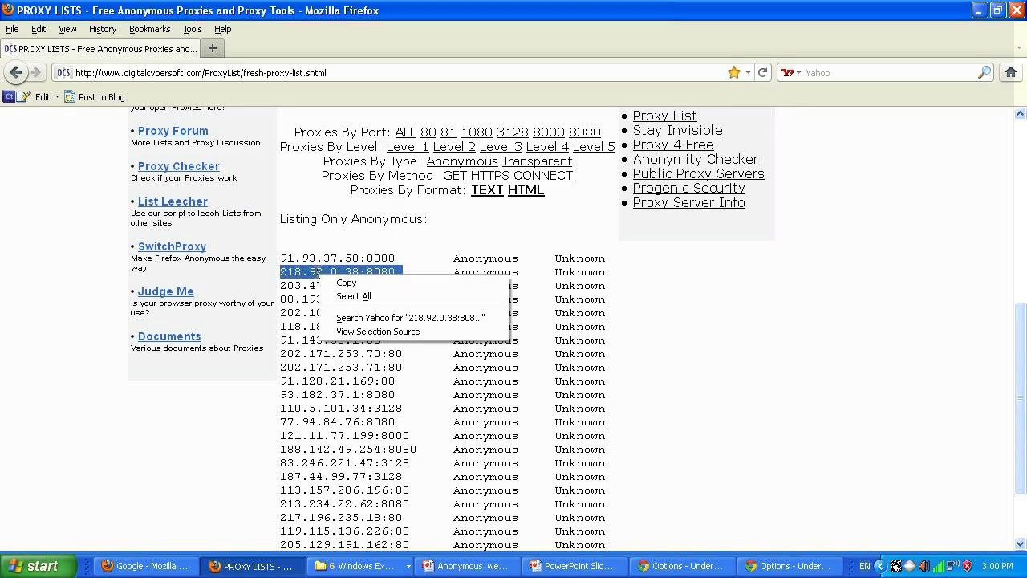
click(345, 283)
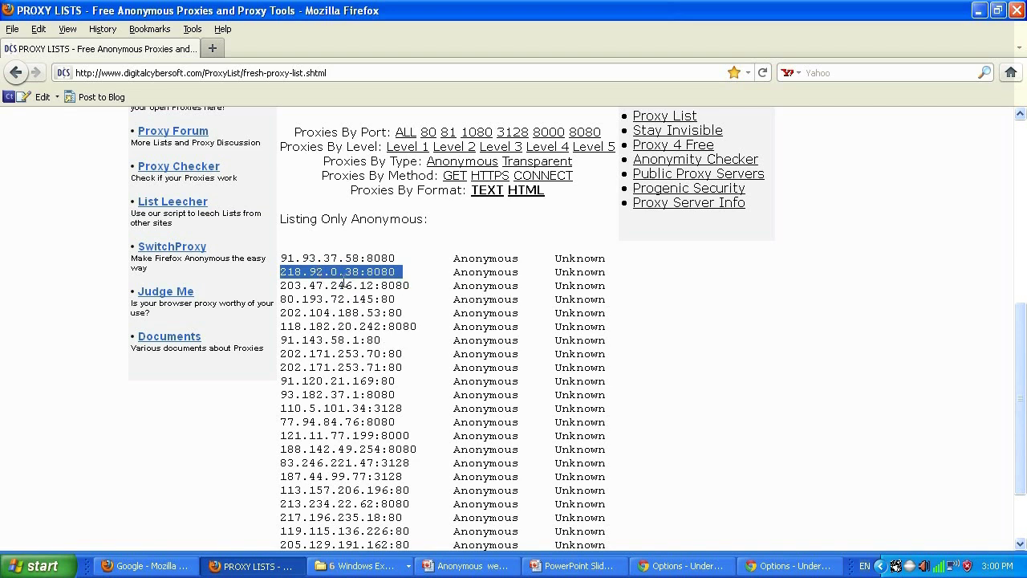
click(353, 273)
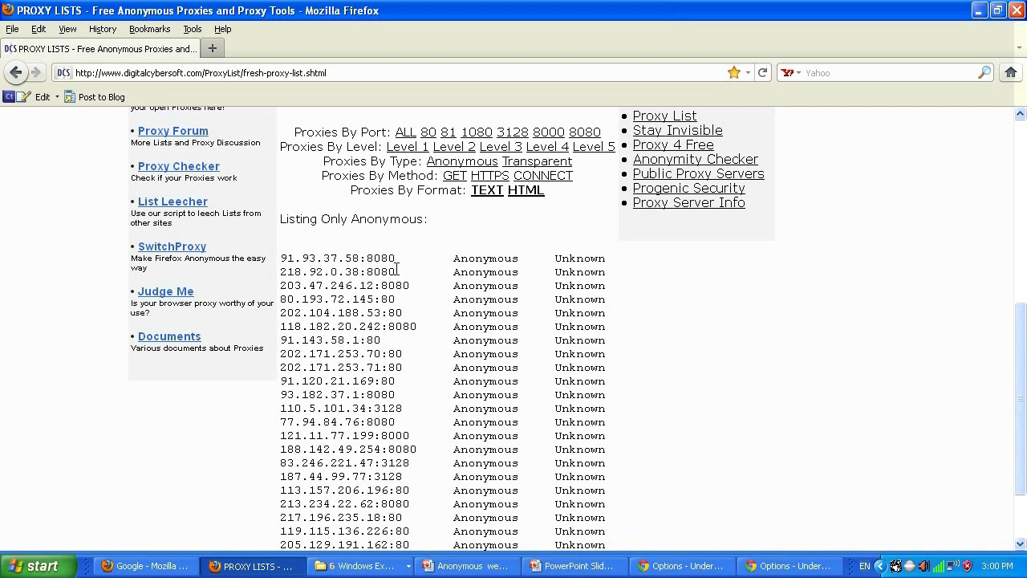
drag(360, 272, 280, 273)
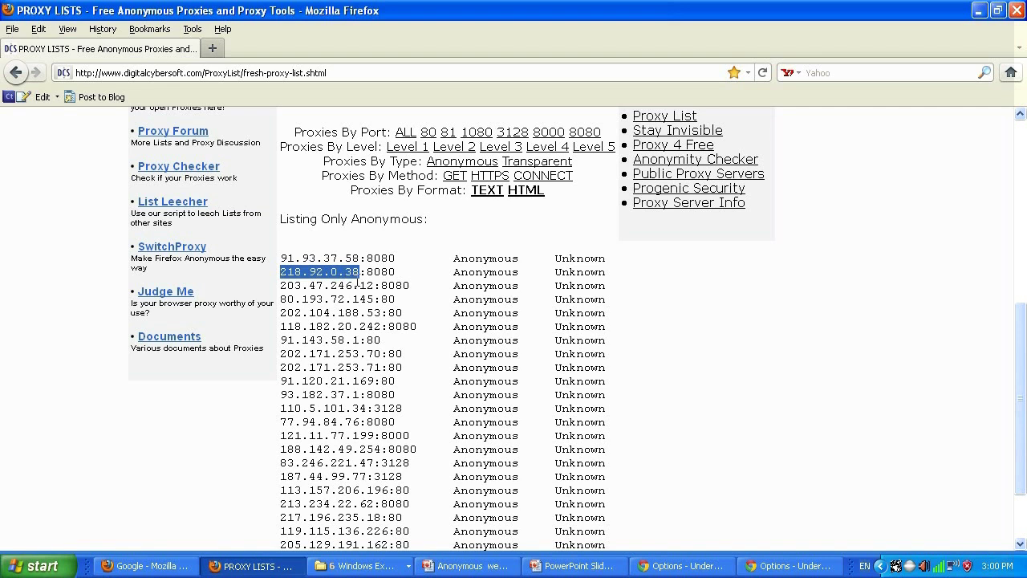
drag(396, 273, 279, 272)
right_click(292, 274)
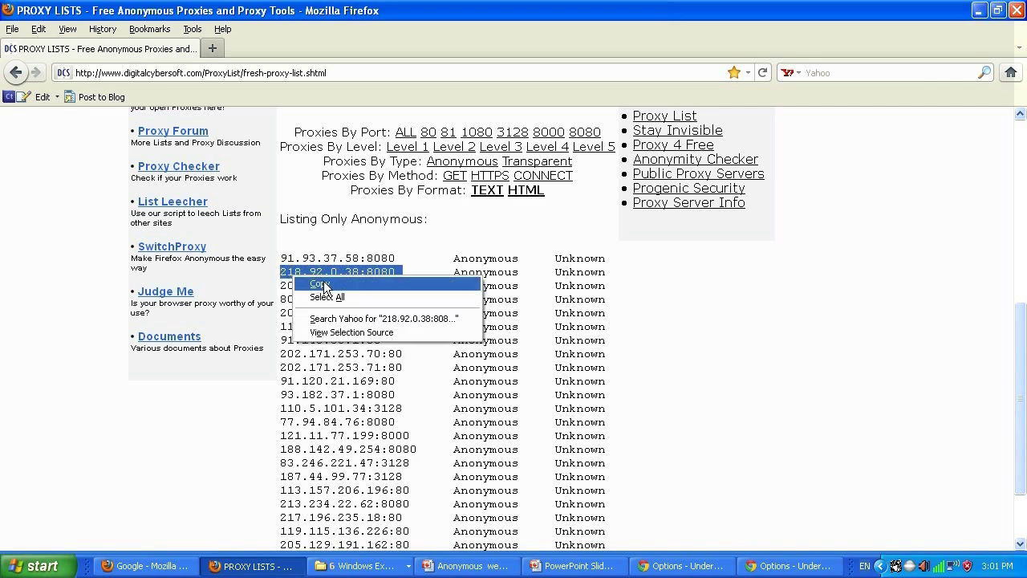
click(322, 284)
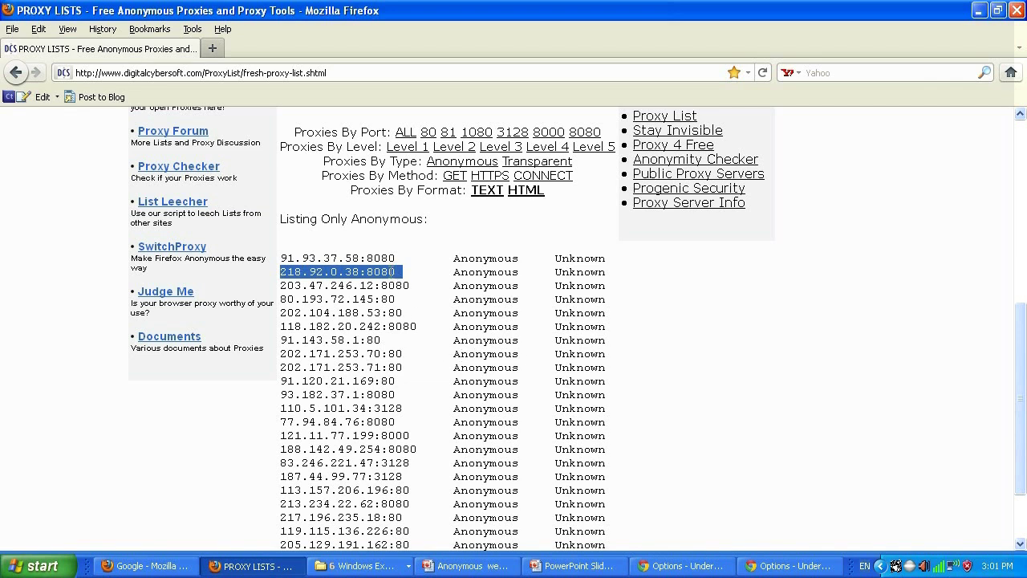
Reselect the full 218.92.0.38:8080 entry and open Firefox's Tools menu.
click(356, 272)
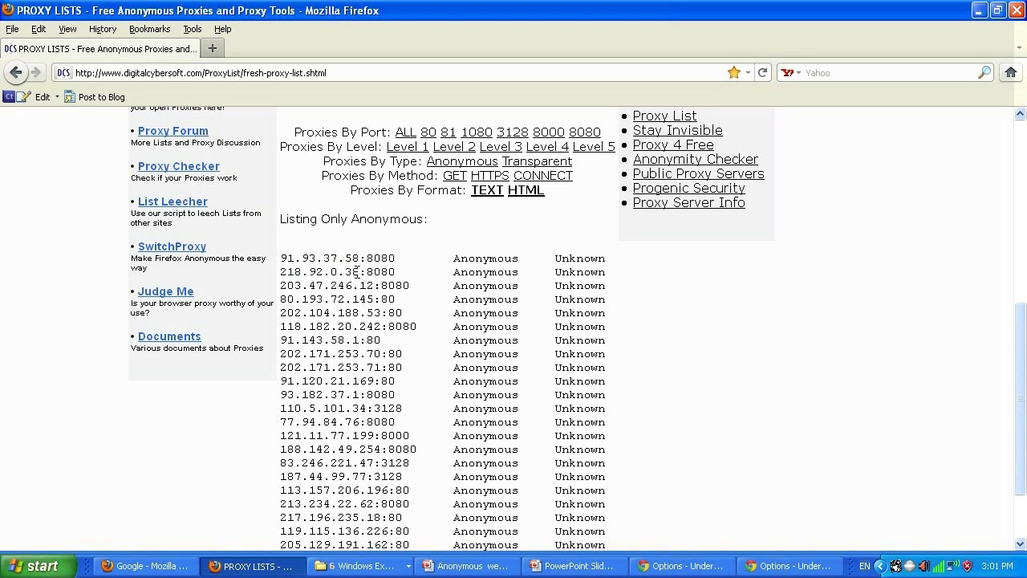
drag(358, 272, 281, 271)
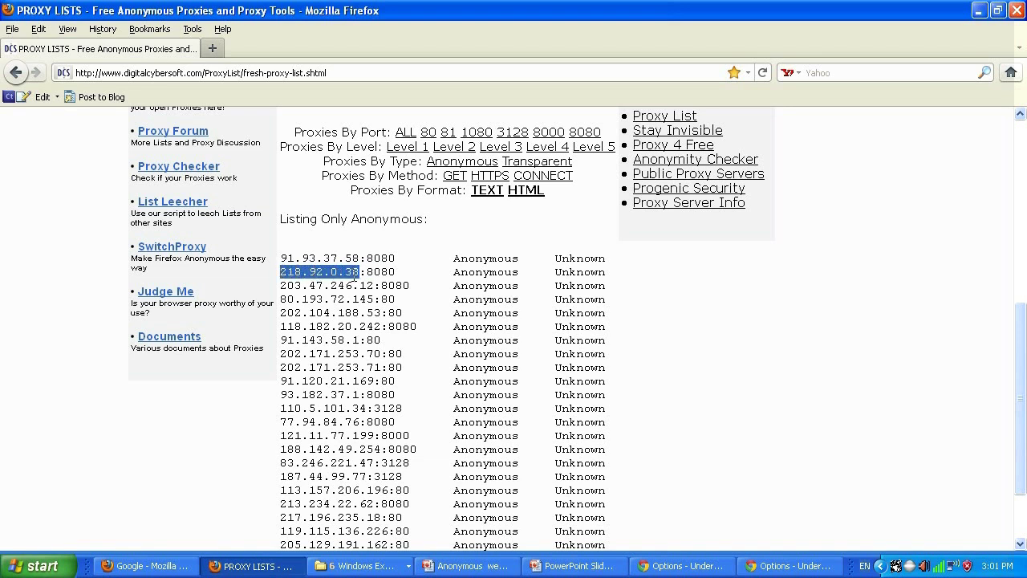
drag(404, 271, 281, 272)
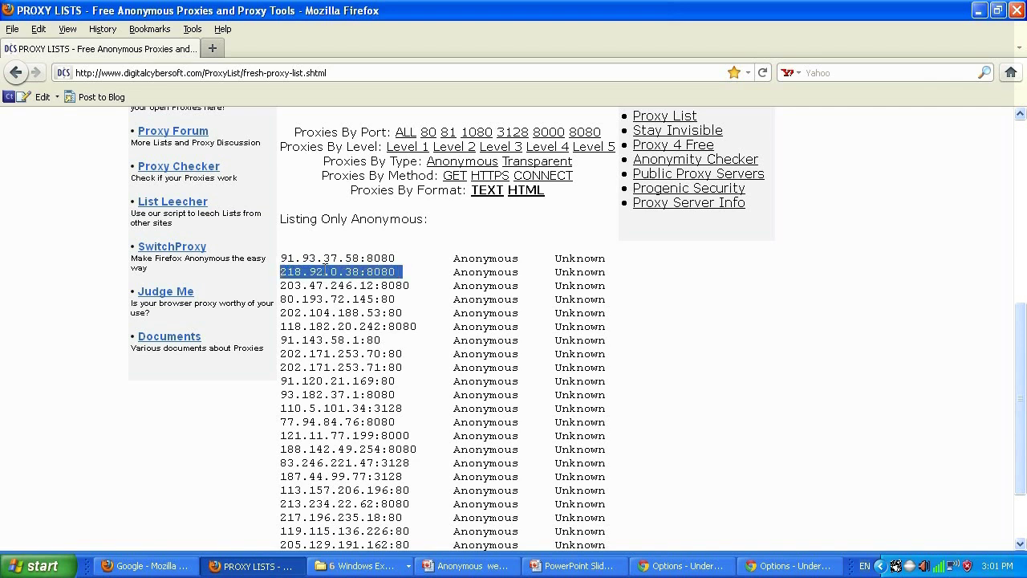
click(191, 29)
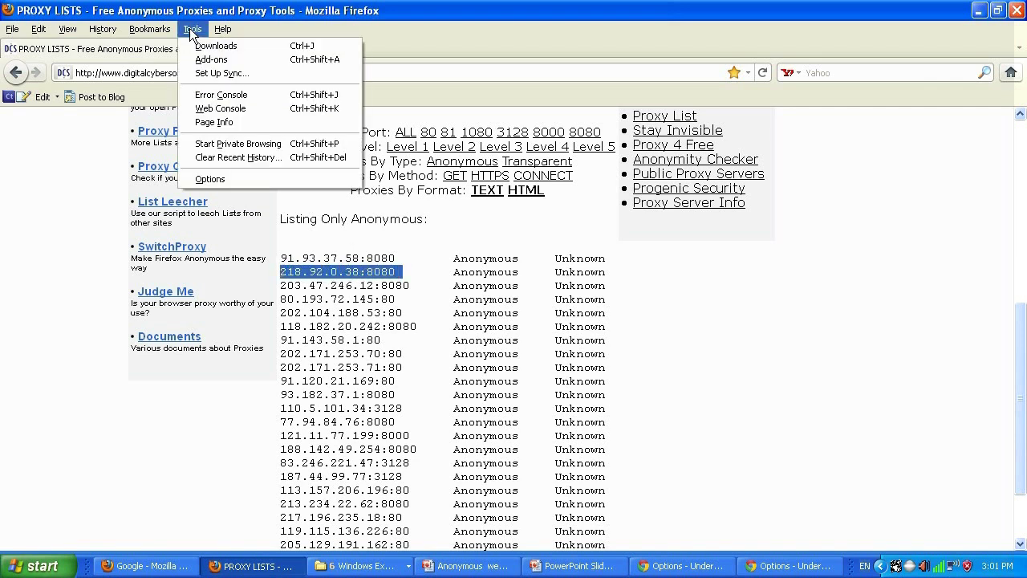
Switch Firefox to manual proxy configuration and paste 218.92.0.38 as the HTTP proxy address.
click(211, 179)
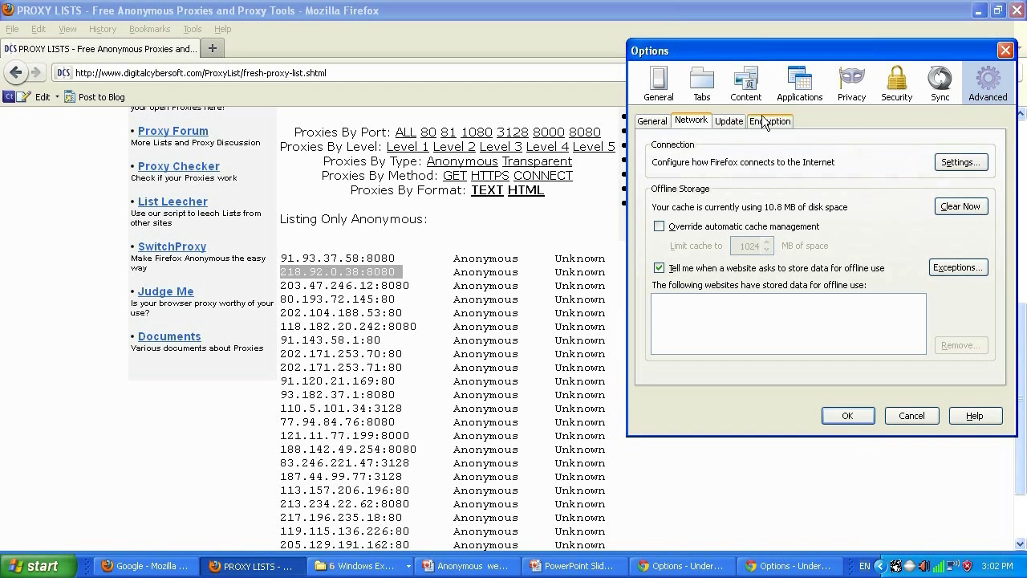
click(959, 162)
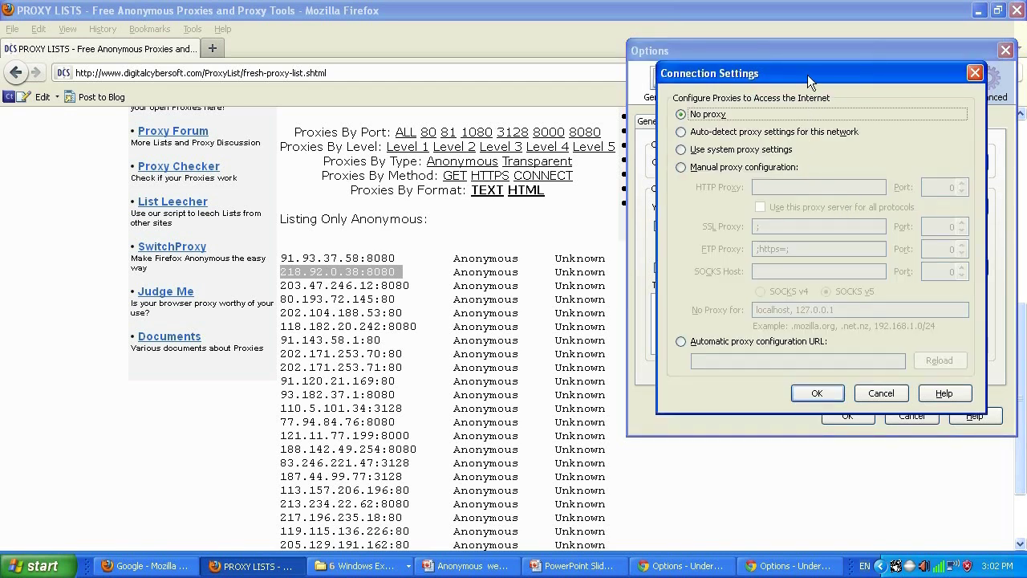
drag(807, 75, 378, 84)
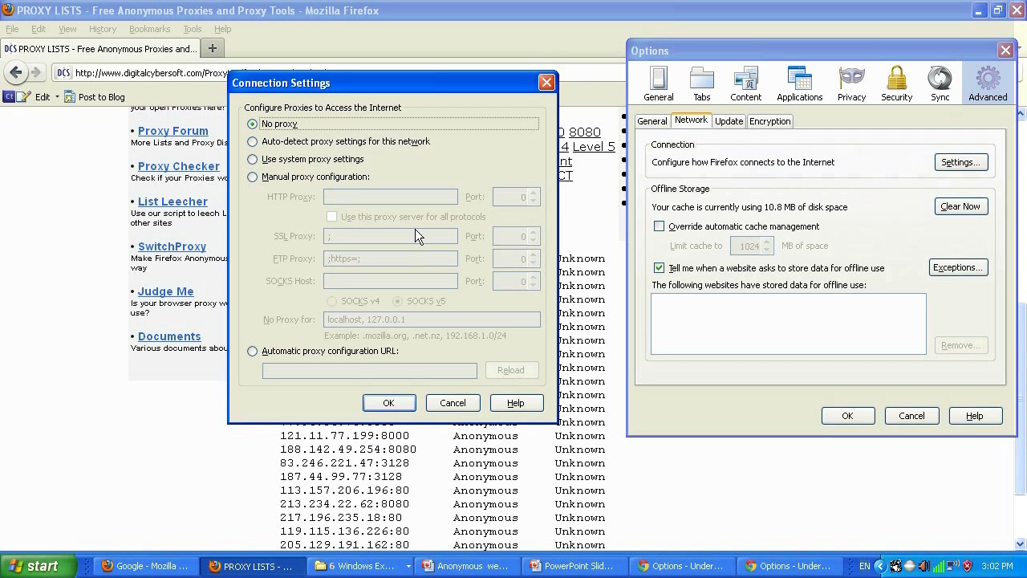
click(300, 179)
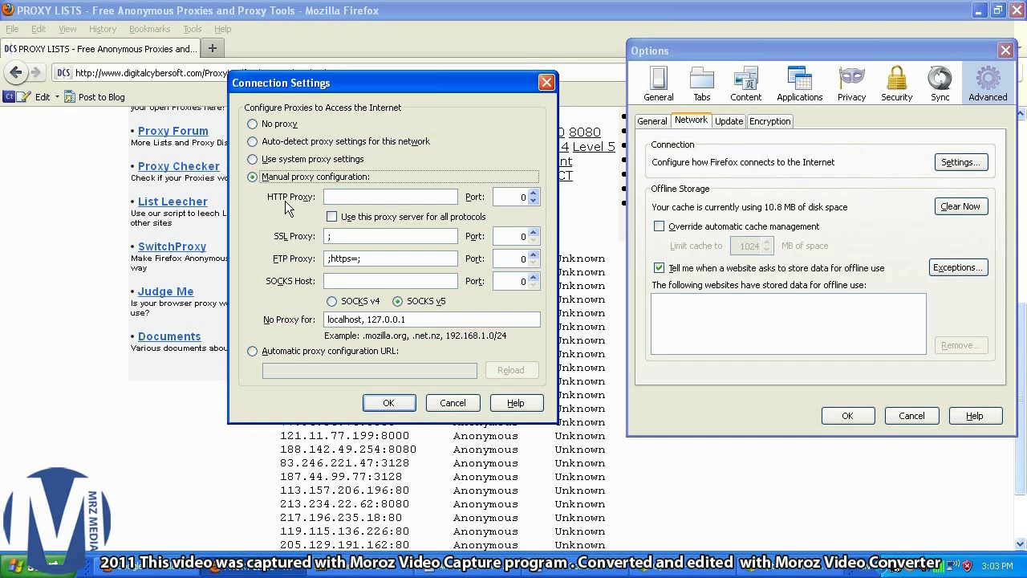
click(346, 196)
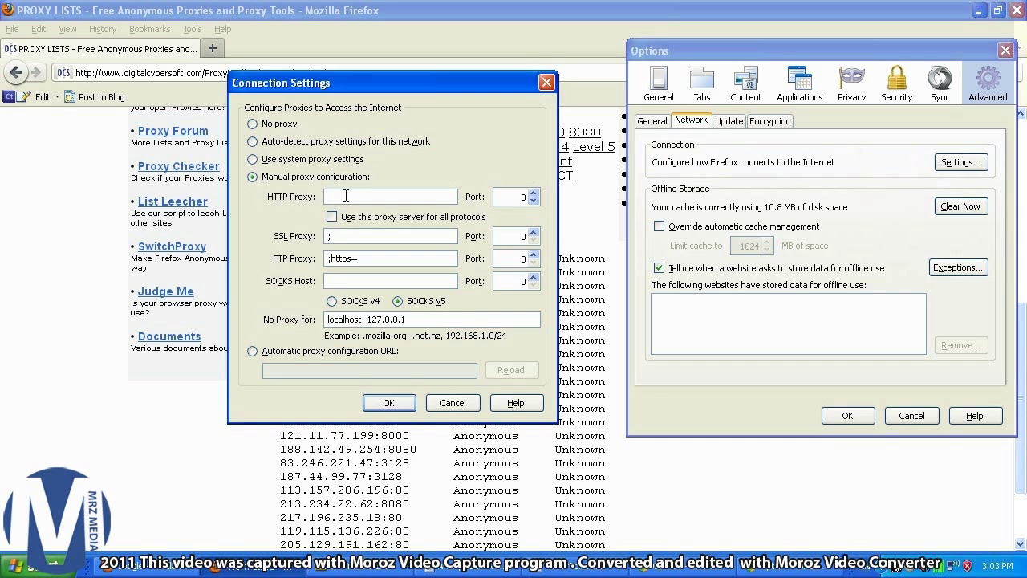
key(ctrl+v)
key(BackSpace)
key(BackSpace)
key(BackSpace)
key(BackSpace)
key(BackSpace)
Set the HTTP proxy port to 80 and save the connection and Options dialogs.
double_click(523, 196)
text(80)
click(385, 397)
click(385, 404)
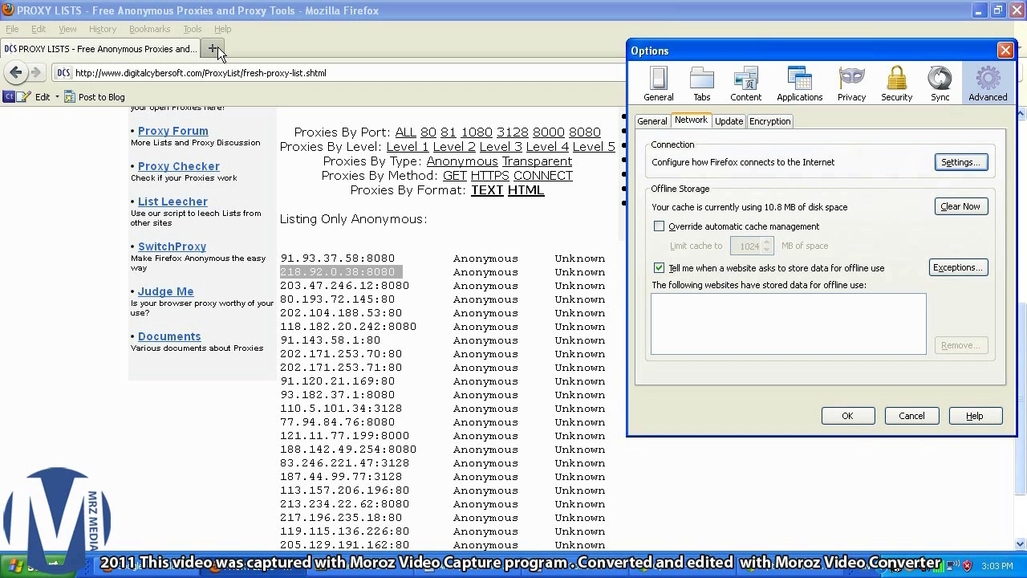
click(846, 414)
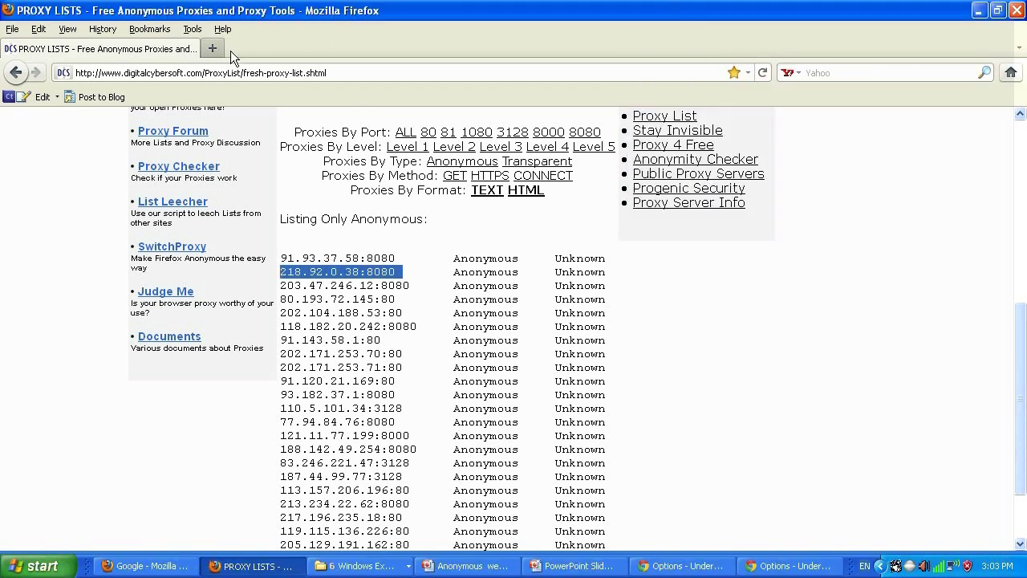
Load whatismyipaddress.com, check it reports 218.92.0.38 in China, then return to the proxy list.
click(153, 566)
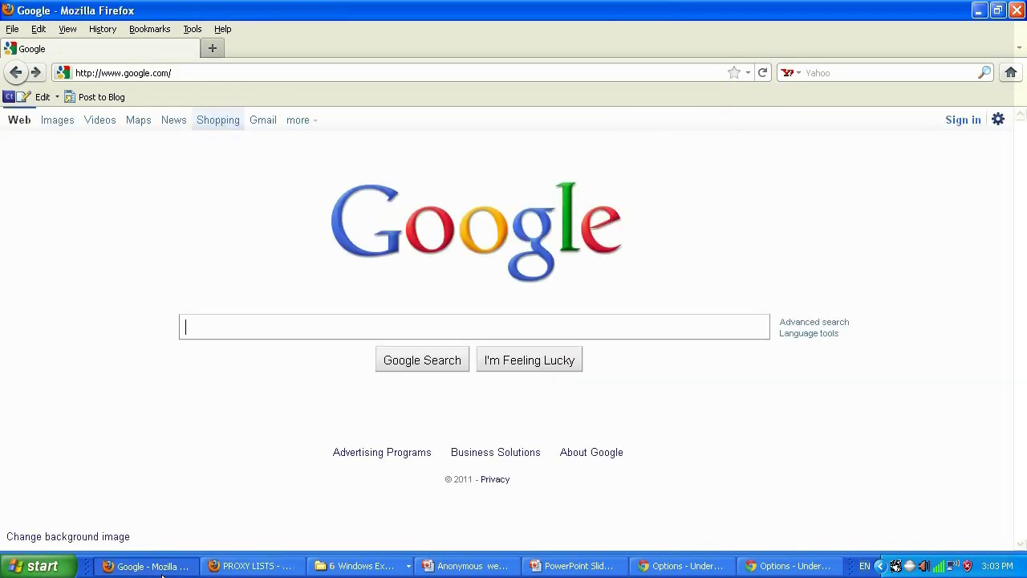
click(233, 73)
text(w)
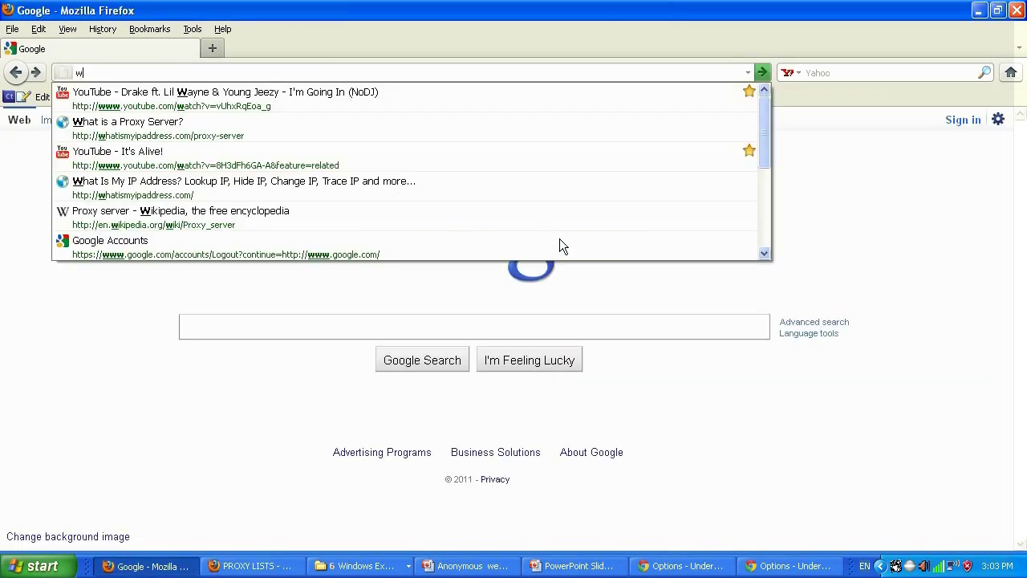
text(hatismy)
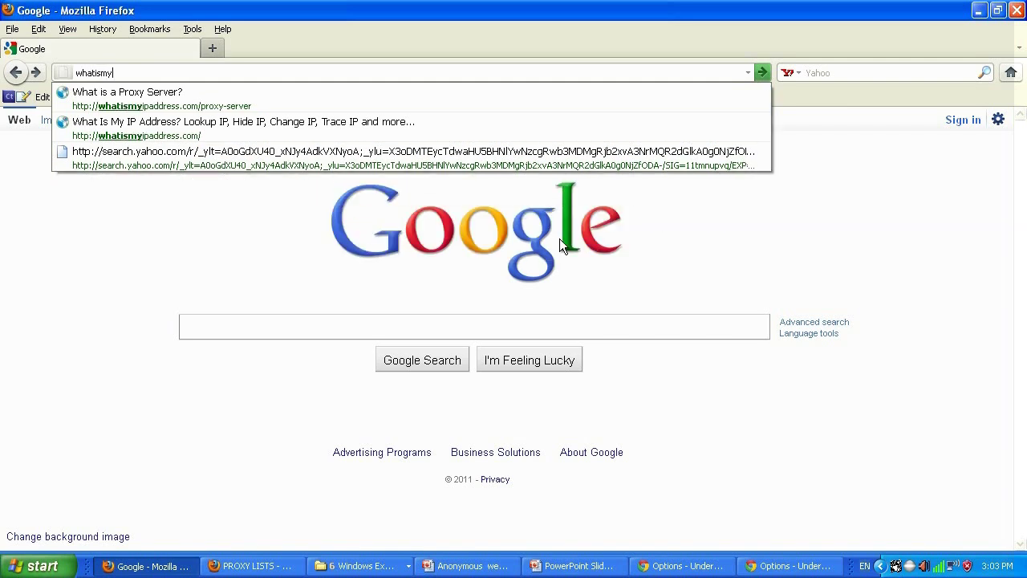
text(ipaddress.com)
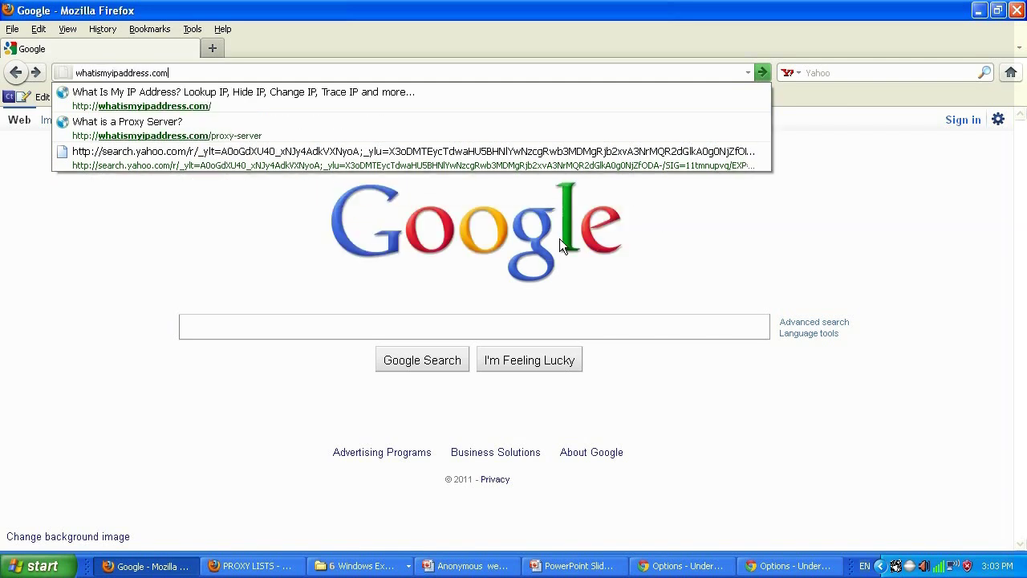
key(Return)
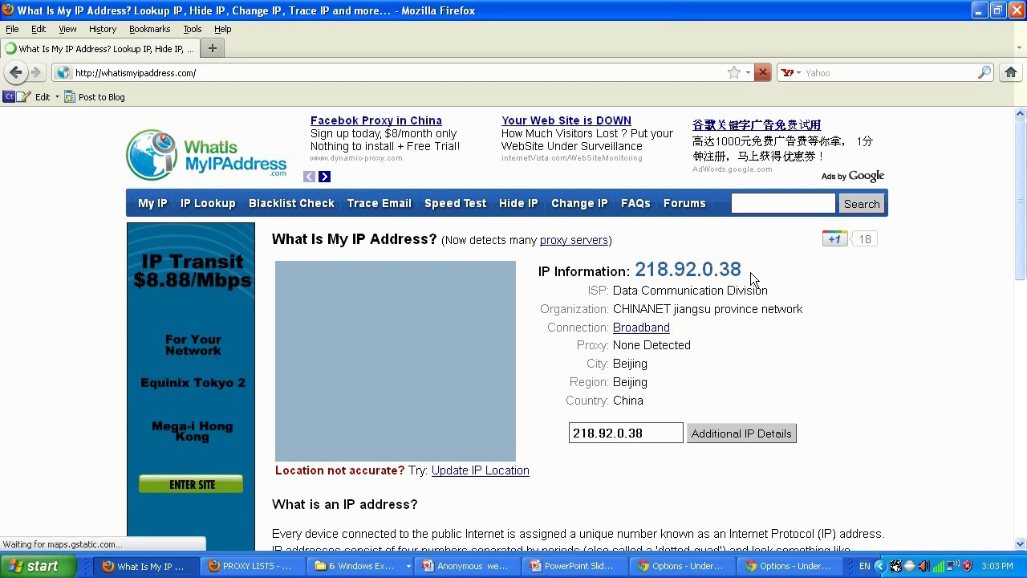
click(248, 565)
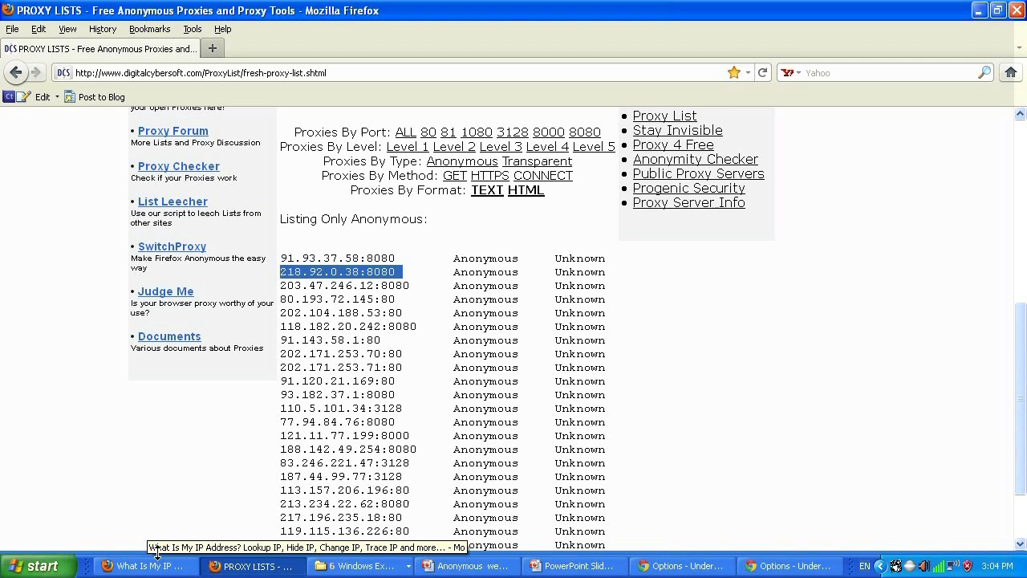
Select 218.92.0.38 in the proxy list and compare it with the IP-check page.
click(354, 271)
drag(357, 271, 280, 271)
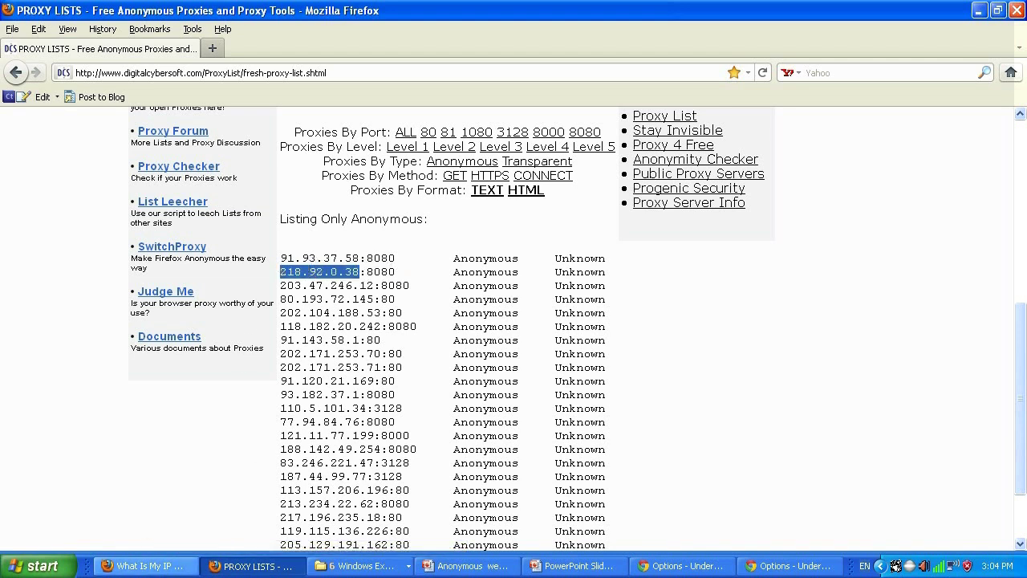
click(145, 566)
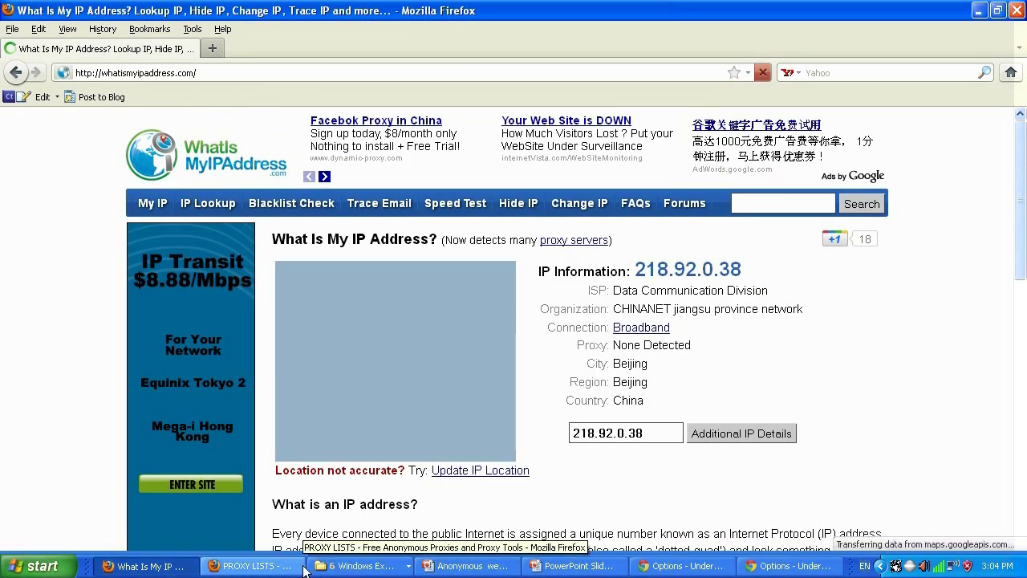
click(245, 567)
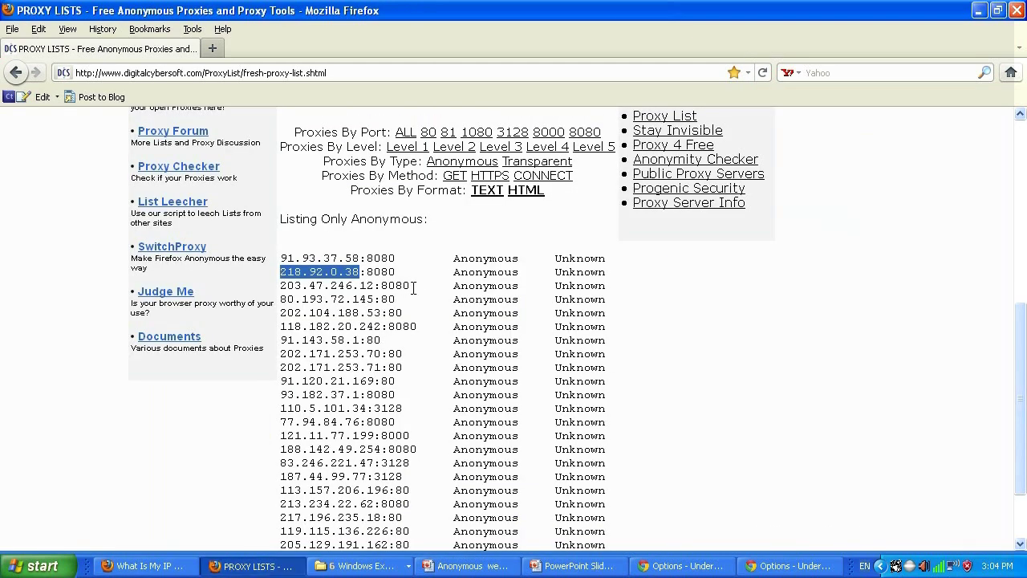
Copy the next proxy, 203.47.246.12:8080, and bring the IP-check page back.
drag(413, 285, 283, 290)
right_click(282, 290)
click(306, 303)
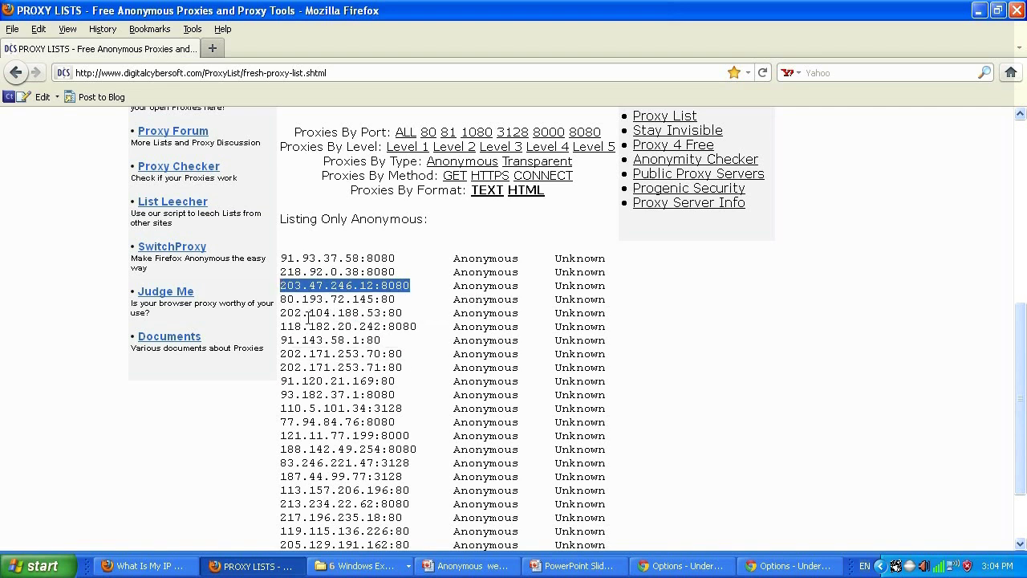
click(145, 565)
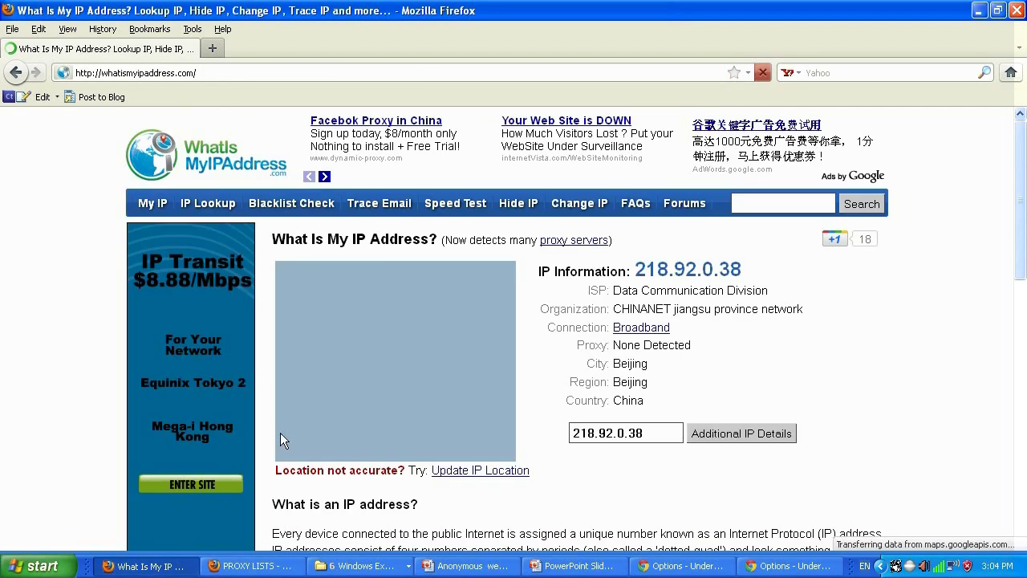
click(192, 29)
Replace the HTTP proxy with 203.47.246.12, strip ':8080' keeping port 8080, and save.
click(211, 180)
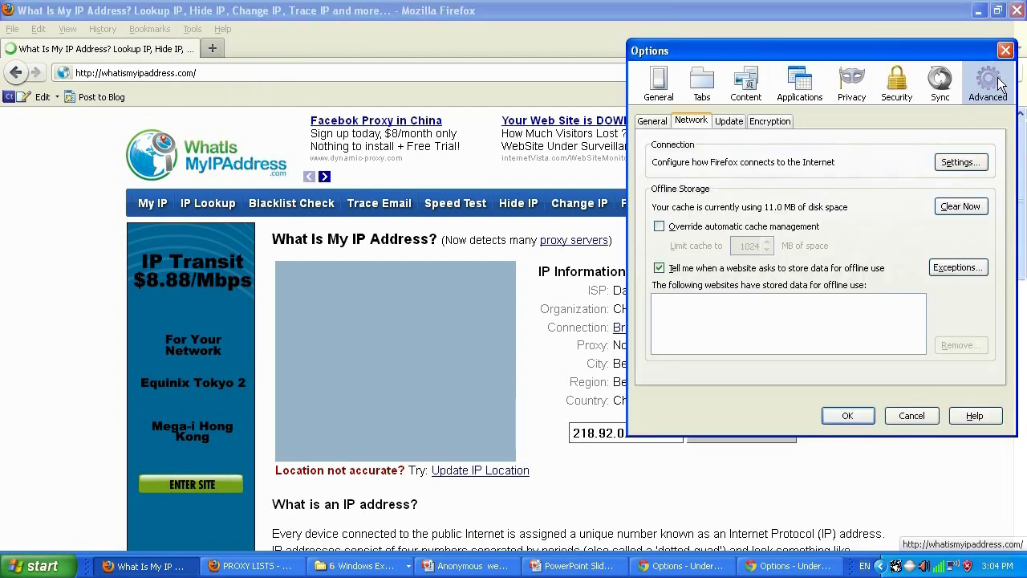
click(962, 162)
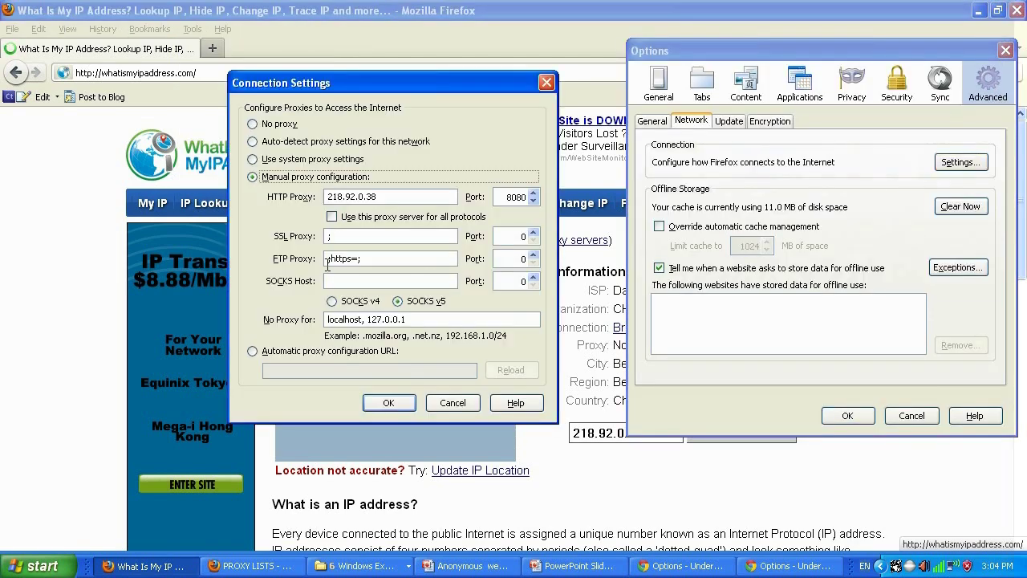
drag(396, 197, 262, 197)
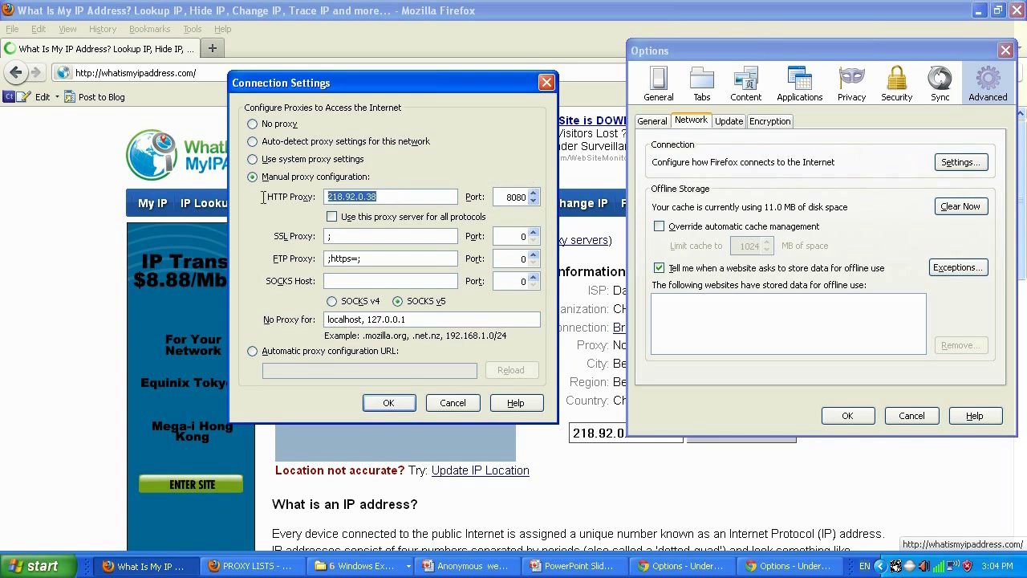
key(ctrl+v)
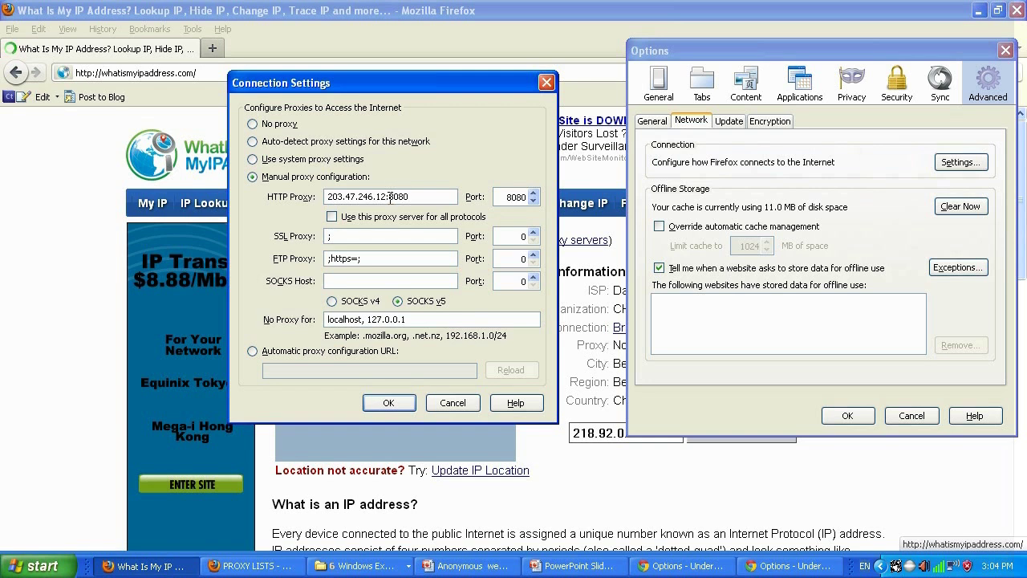
drag(384, 196, 322, 198)
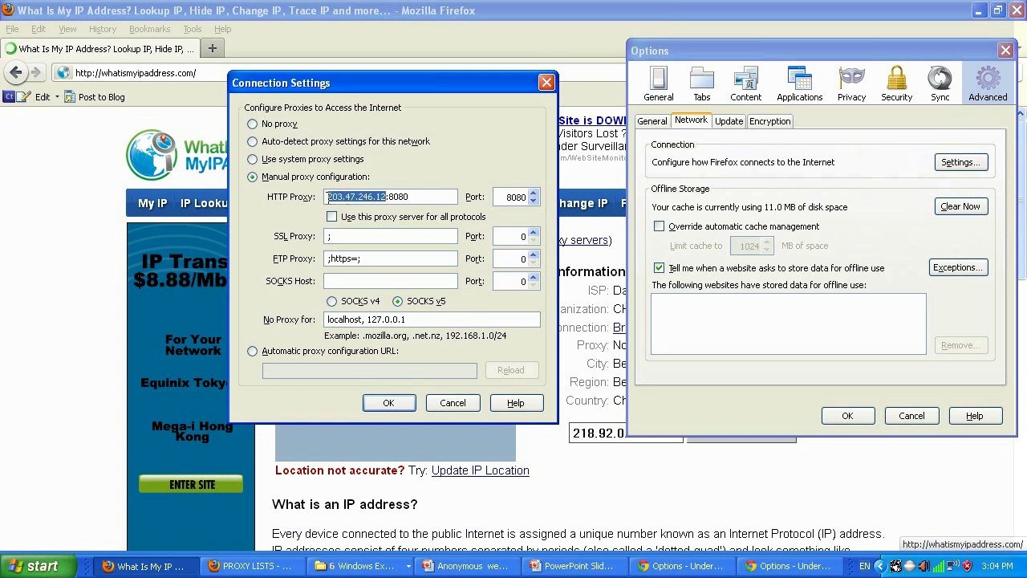
drag(387, 197, 454, 199)
key(BackSpace)
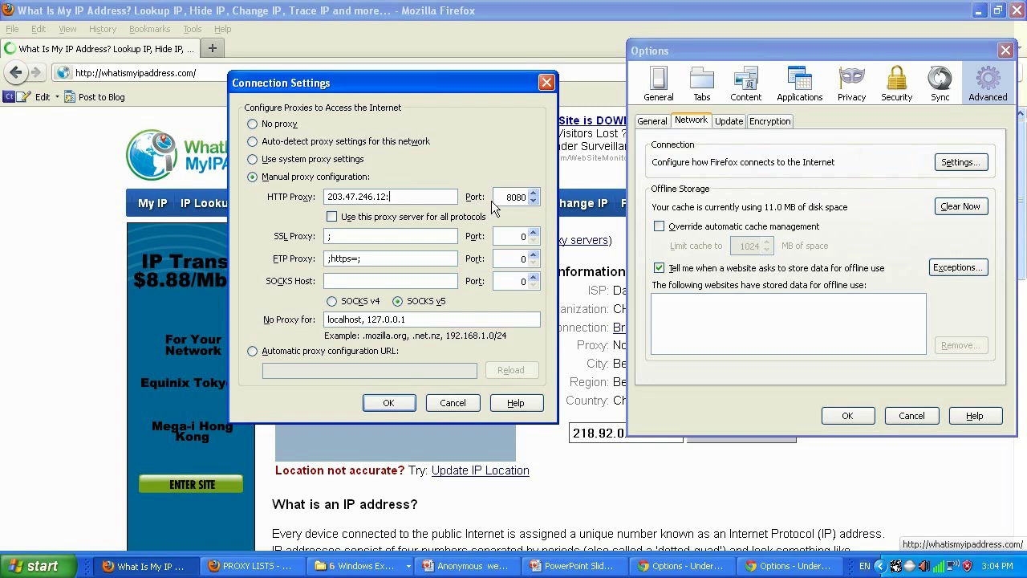
key(BackSpace)
click(389, 401)
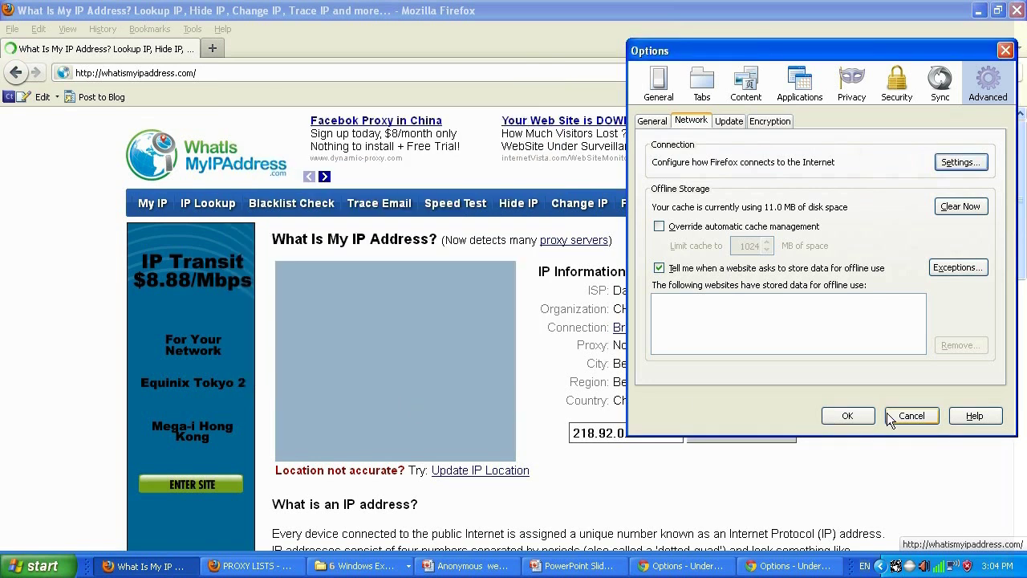
click(849, 416)
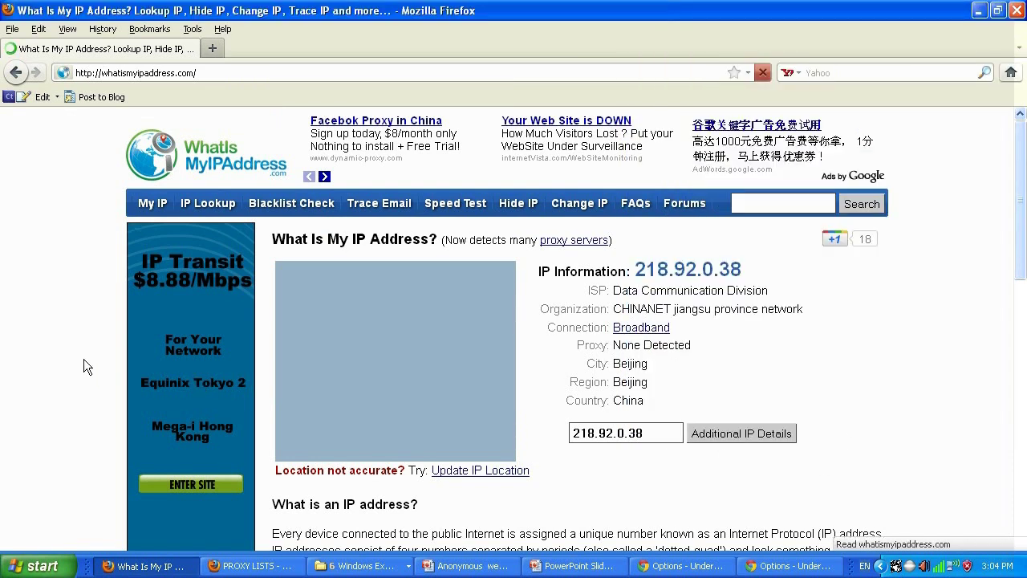
Reload whatismyipaddress.com to show 203.47.246.12 in Australia and match it against the proxy list entry.
right_click(83, 359)
click(112, 396)
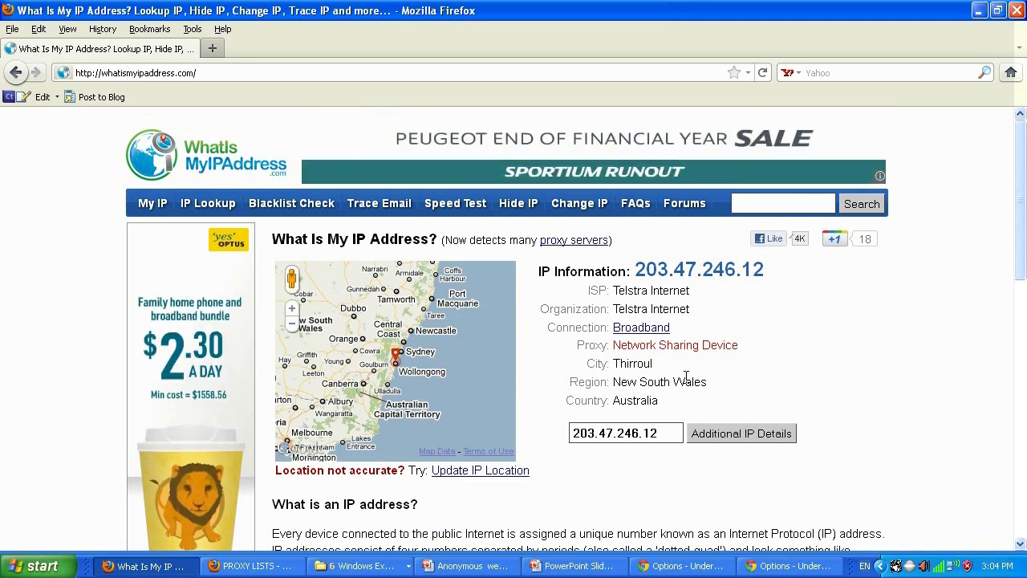
click(277, 572)
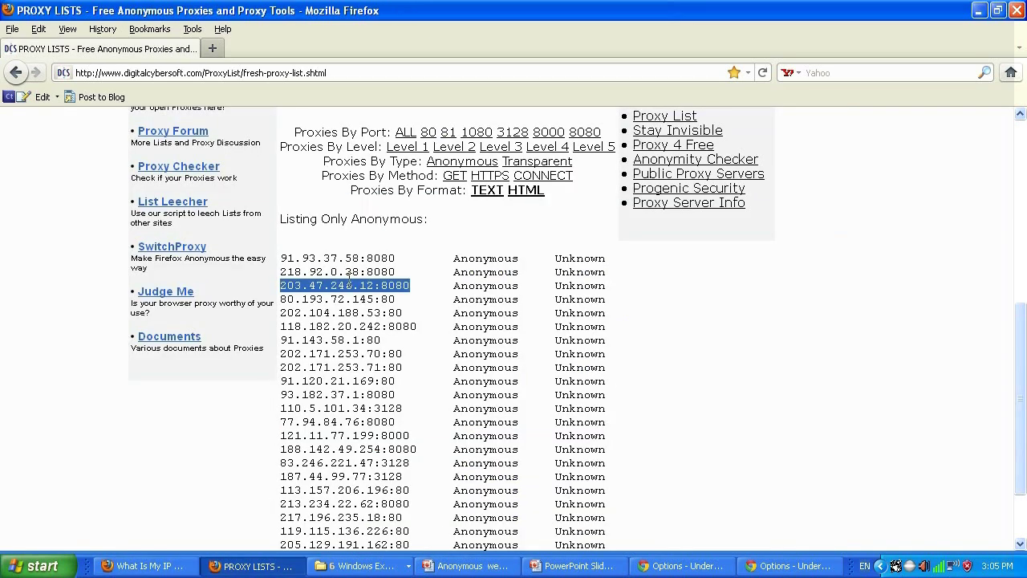
drag(374, 285, 280, 286)
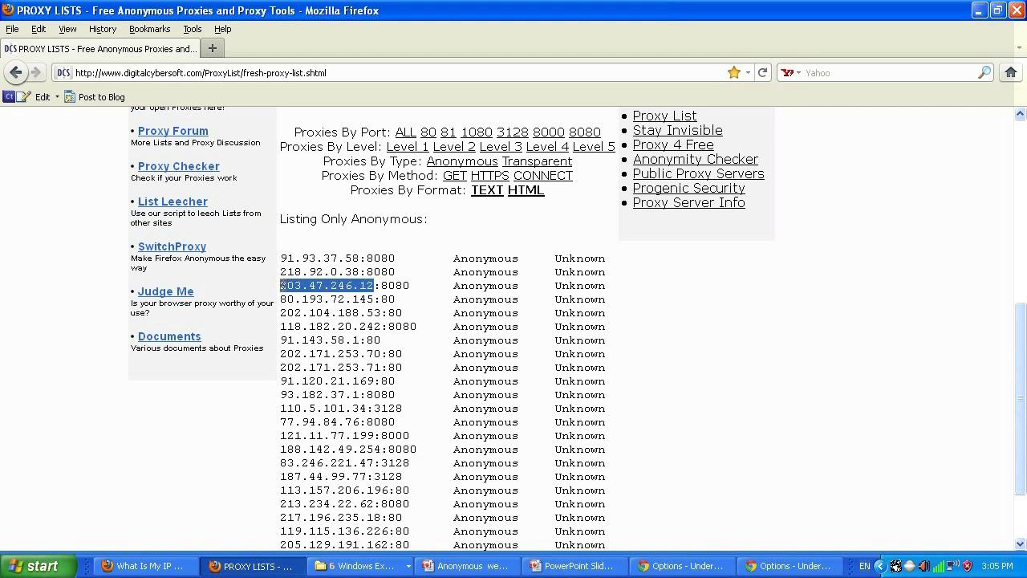
click(140, 565)
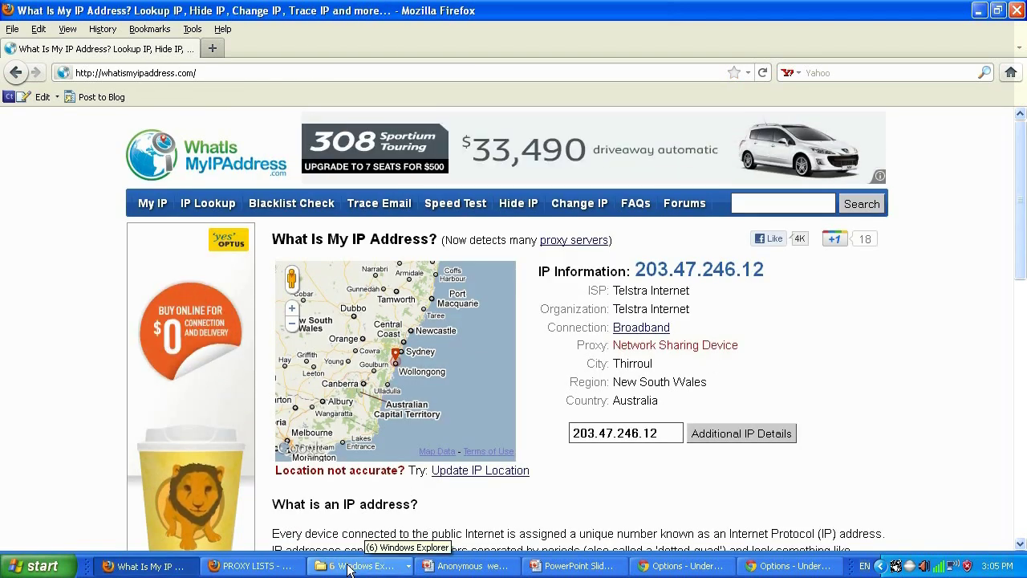
click(253, 565)
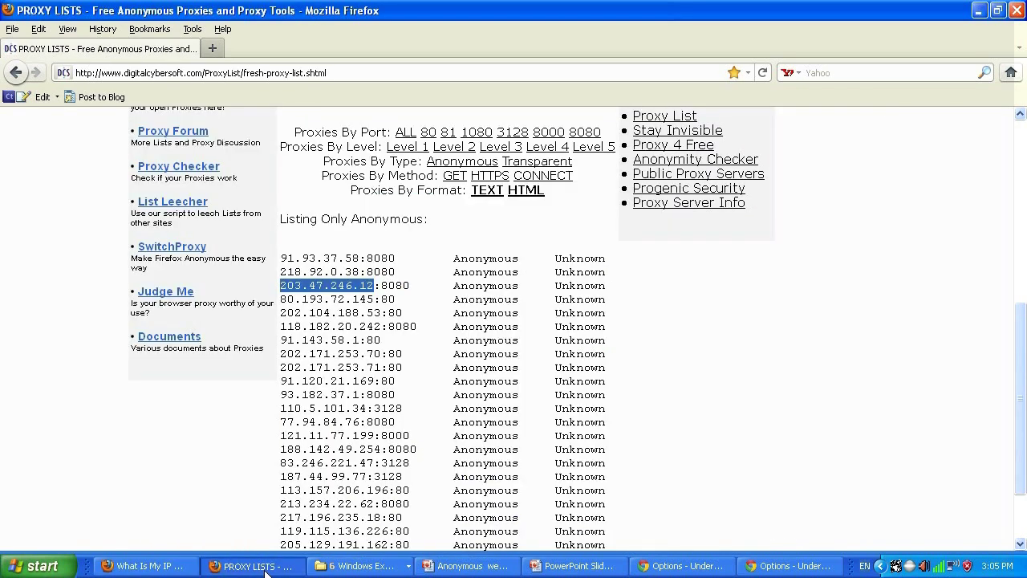
click(148, 566)
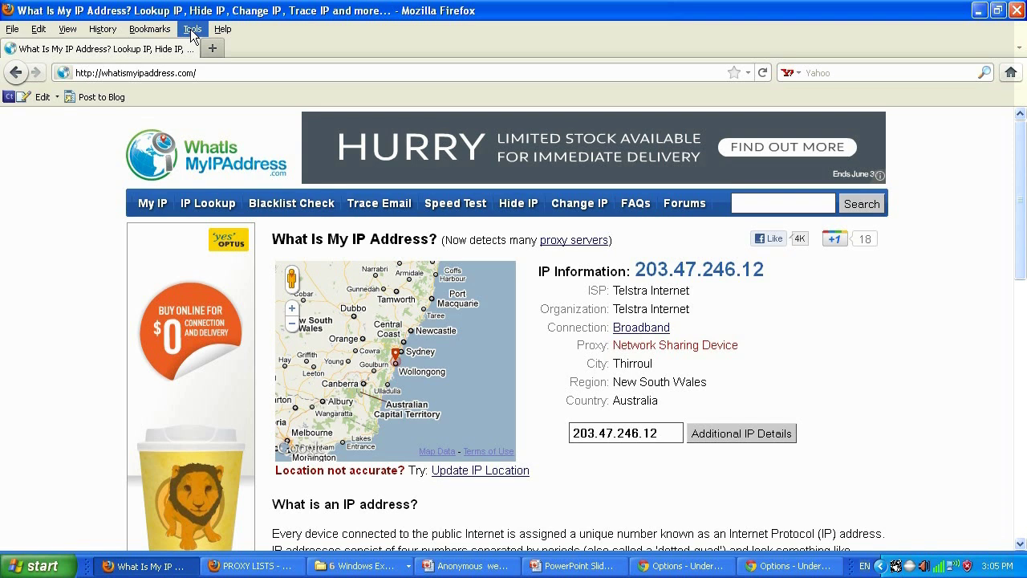
Select No proxy in Firefox's connection settings and confirm both the Connection Settings and Options dialogs.
click(193, 32)
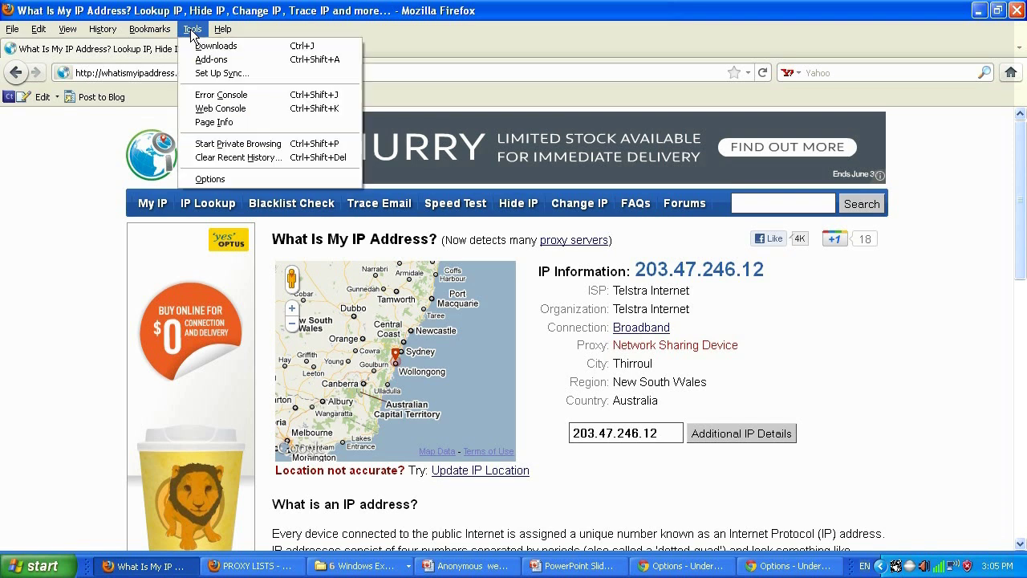
click(259, 178)
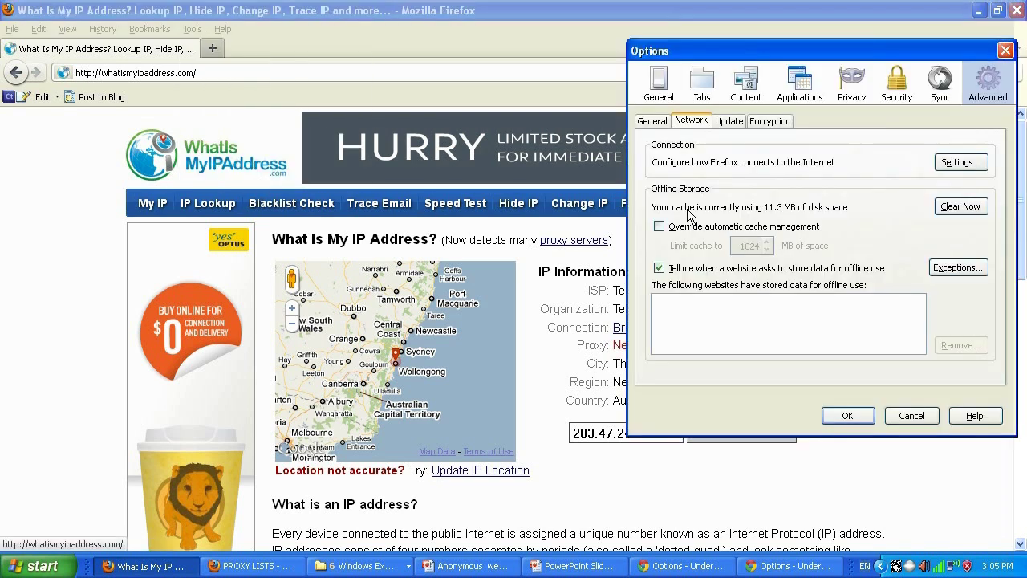
click(960, 162)
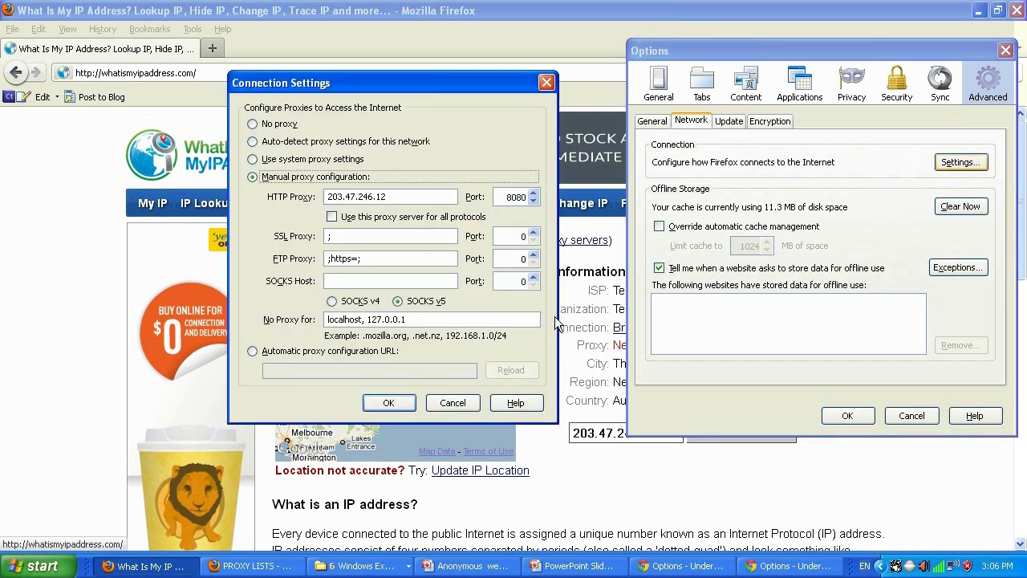
click(279, 124)
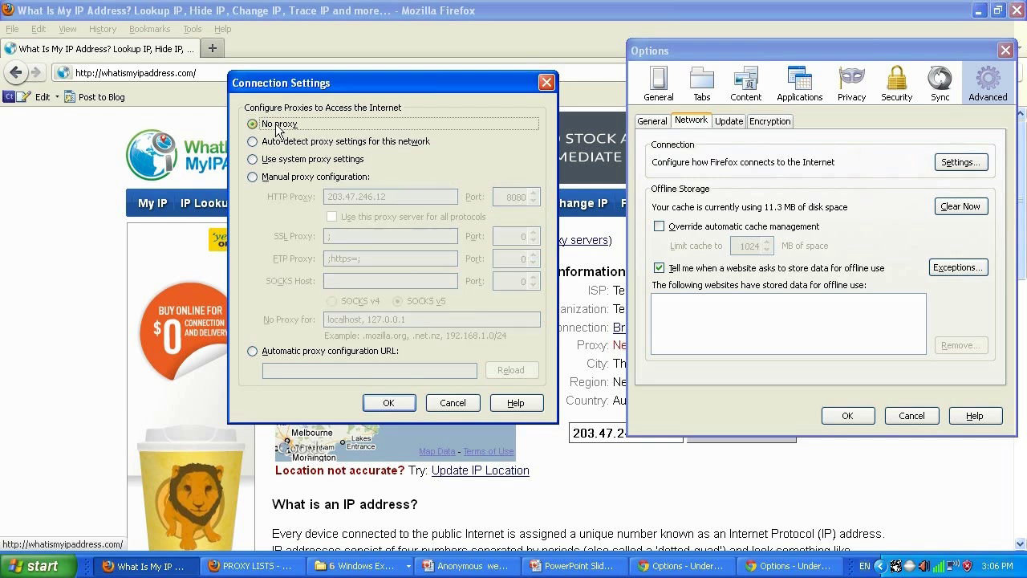
click(390, 403)
click(861, 417)
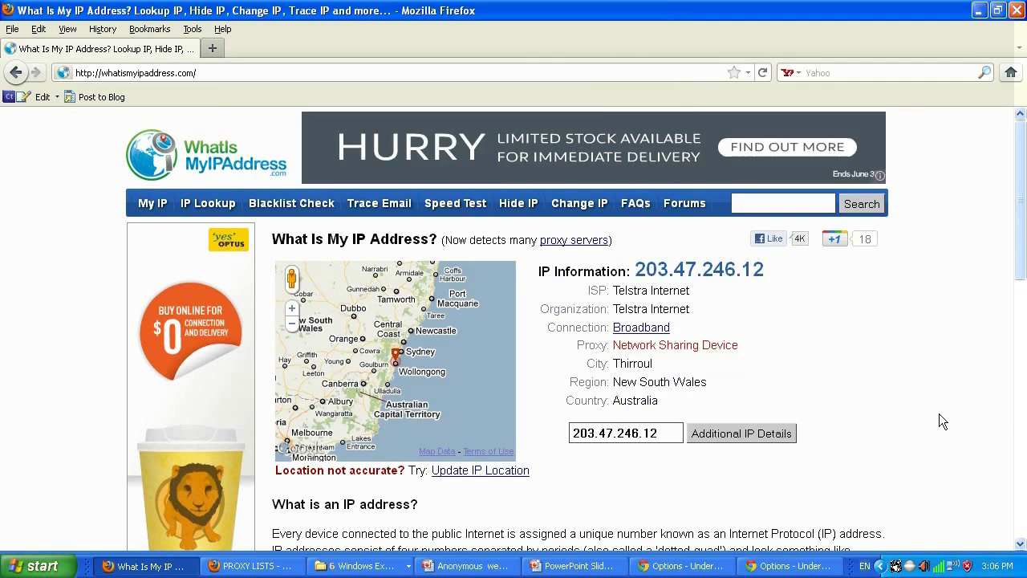